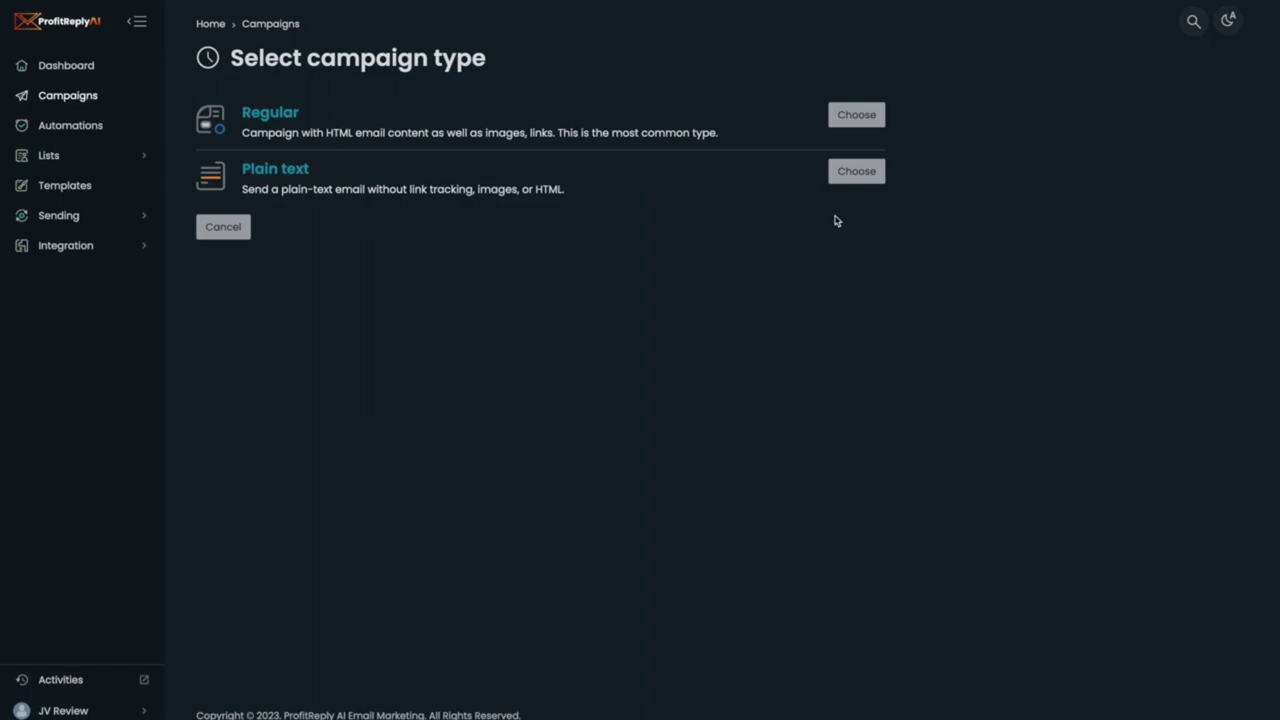
# Step: Start a Regular campaign that sends to the Pre-added Leads (In Progress) list
pyautogui.click(857, 115)
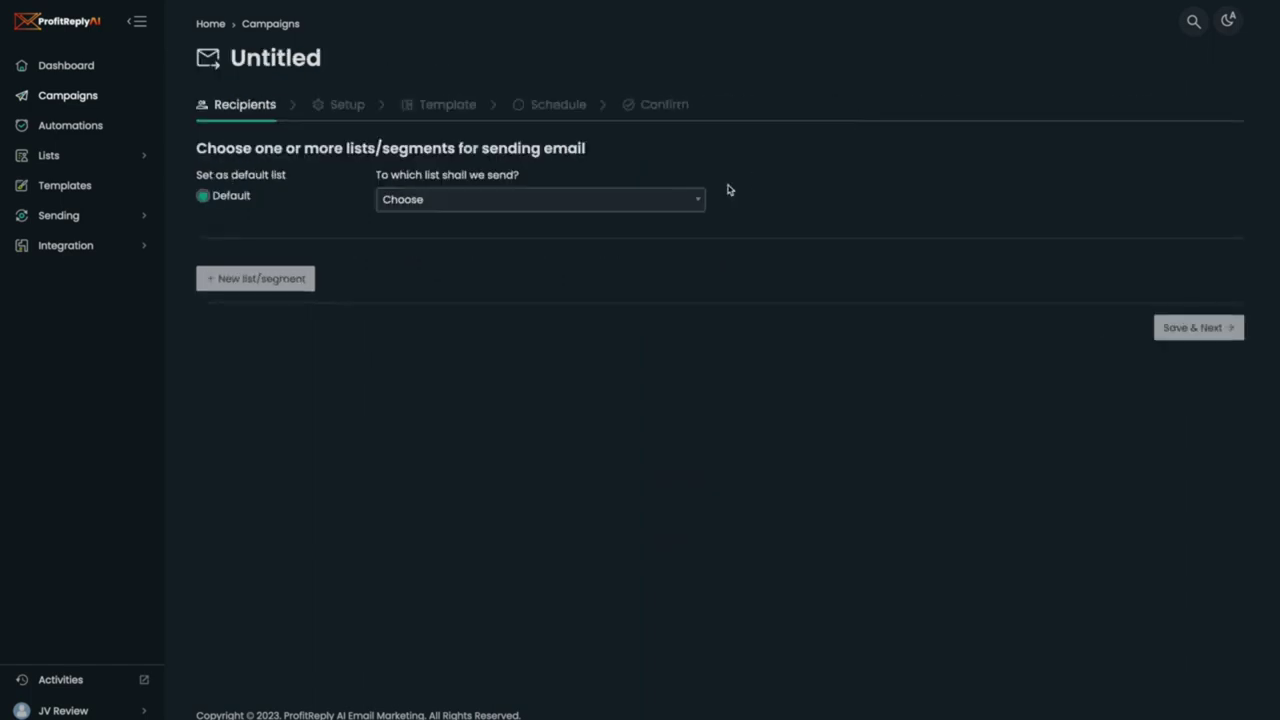
pyautogui.click(659, 206)
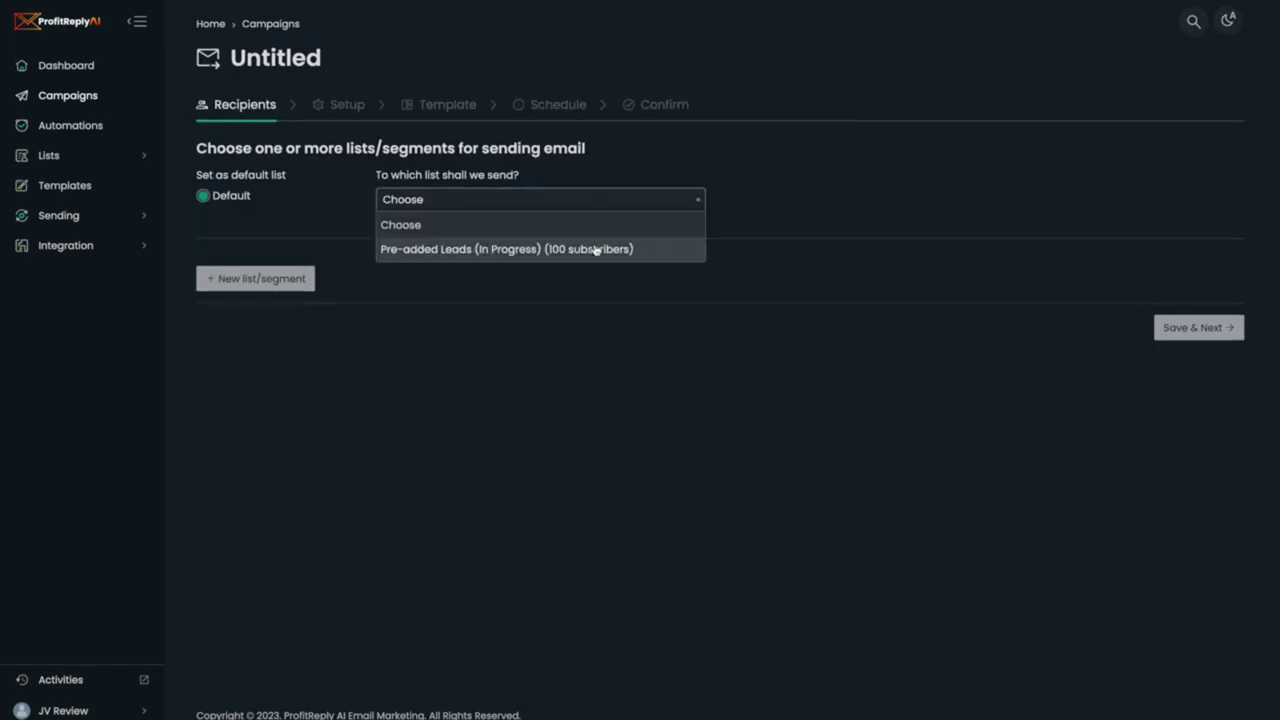
pyautogui.click(592, 250)
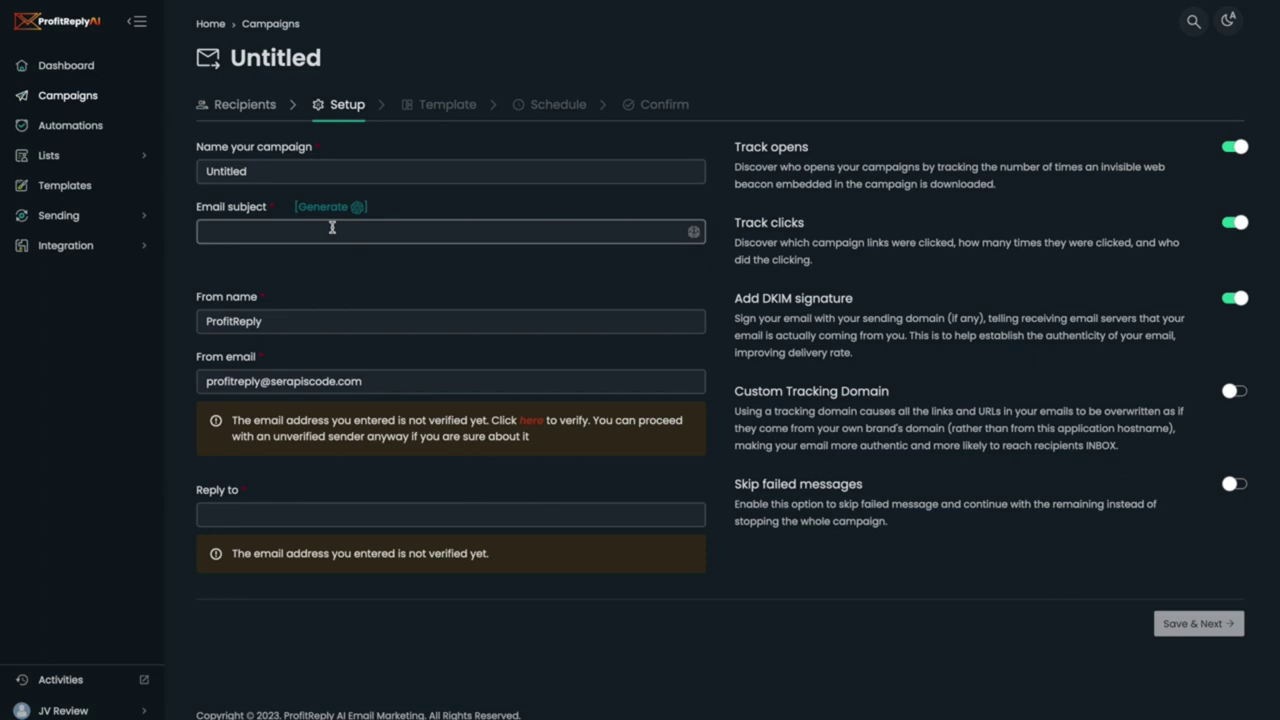
# Step: Rename the campaign from Untitled to 'ProfitReply AI'
pyautogui.click(290, 176)
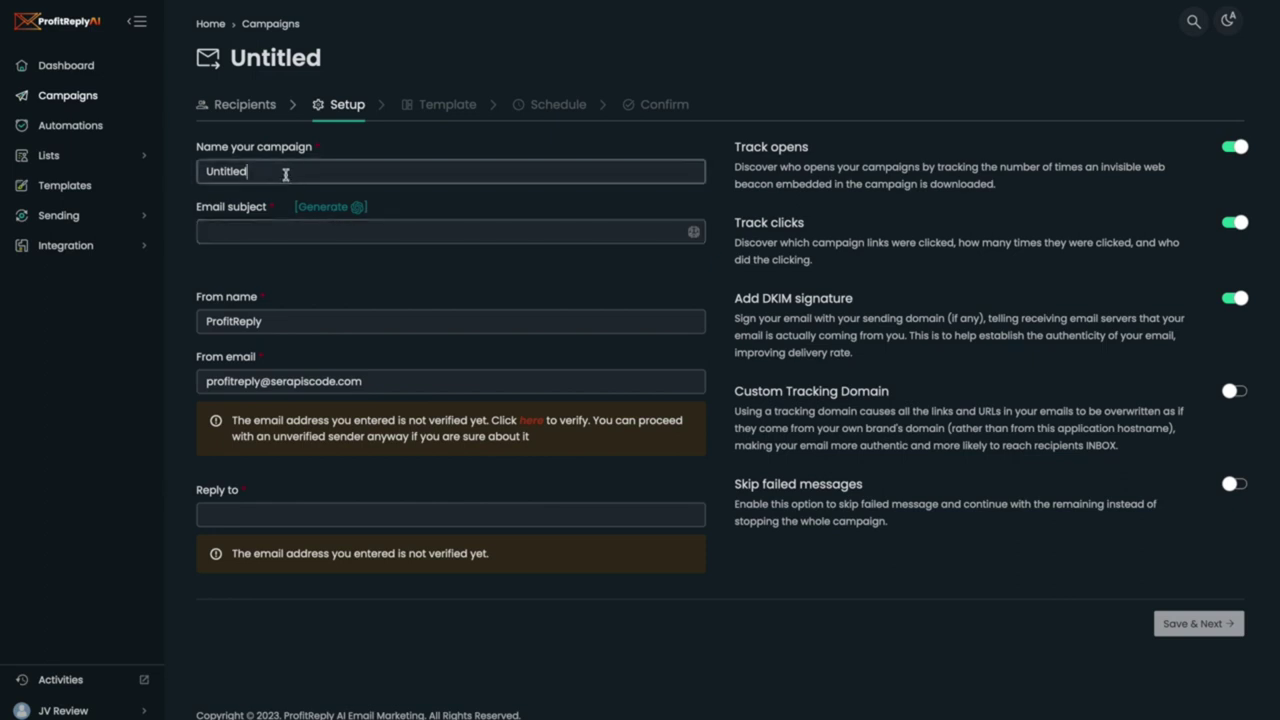
pyautogui.hotkey('ctrl', 'a')
pyautogui.write('Profit')
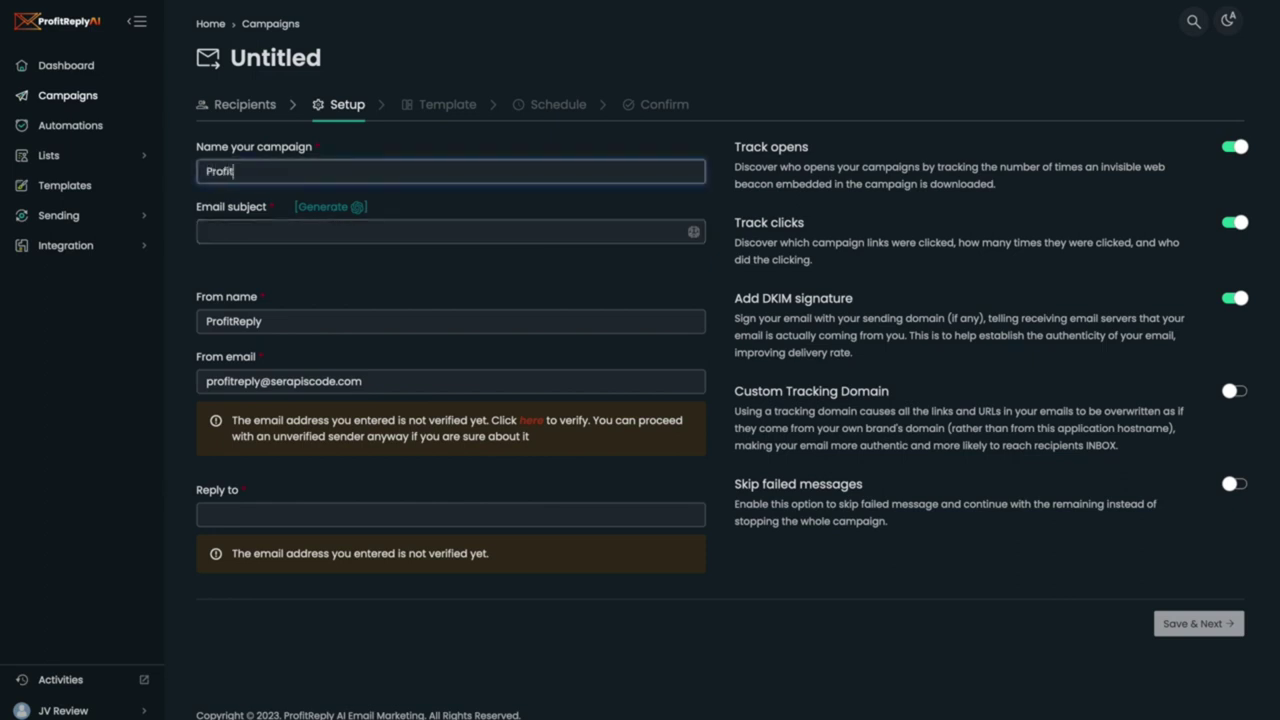
pyautogui.write('Reply AI')
# Step: Generate AI subject suggestions from the description 'email marketing autoresponder'
pyautogui.click(331, 208)
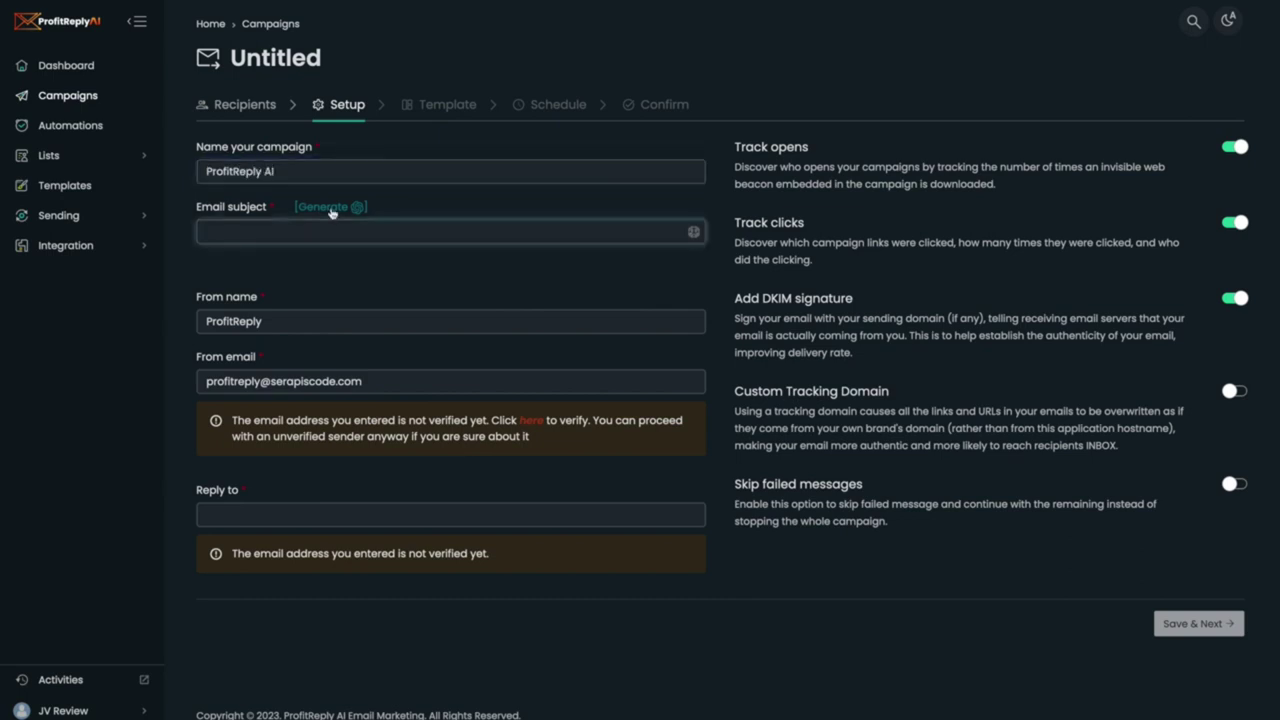
pyautogui.click(576, 122)
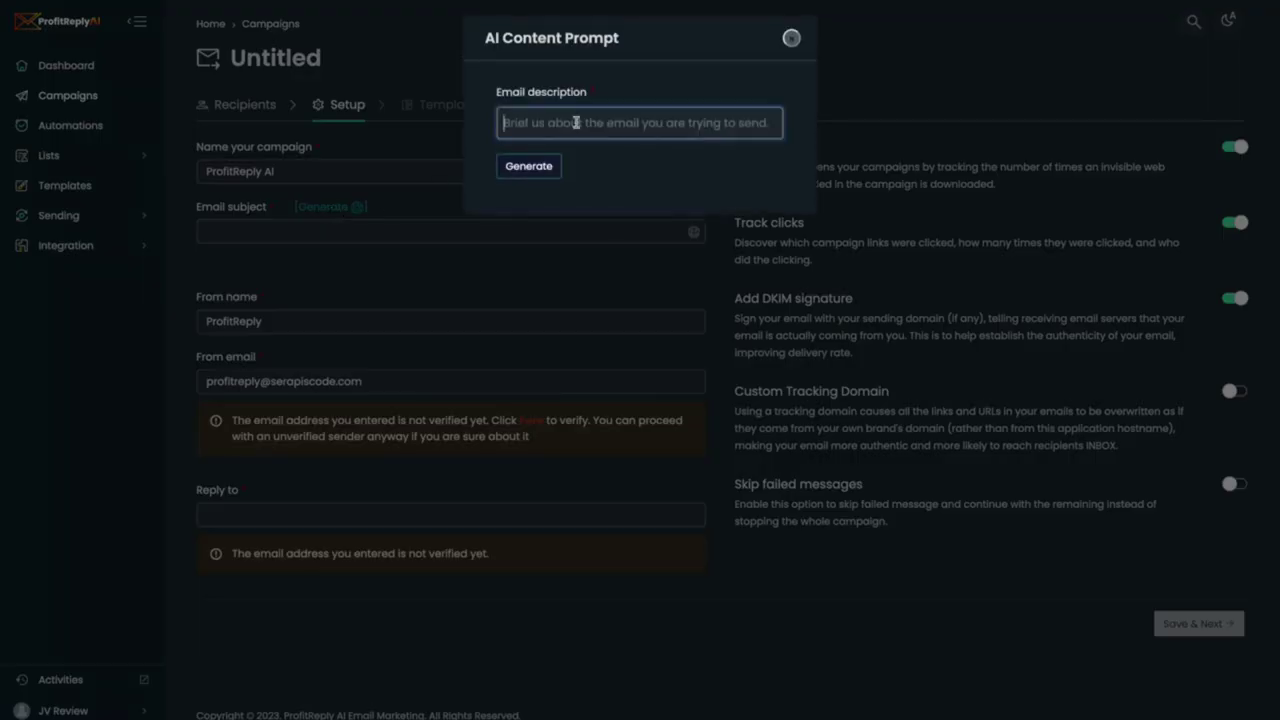
pyautogui.write('email marekting')
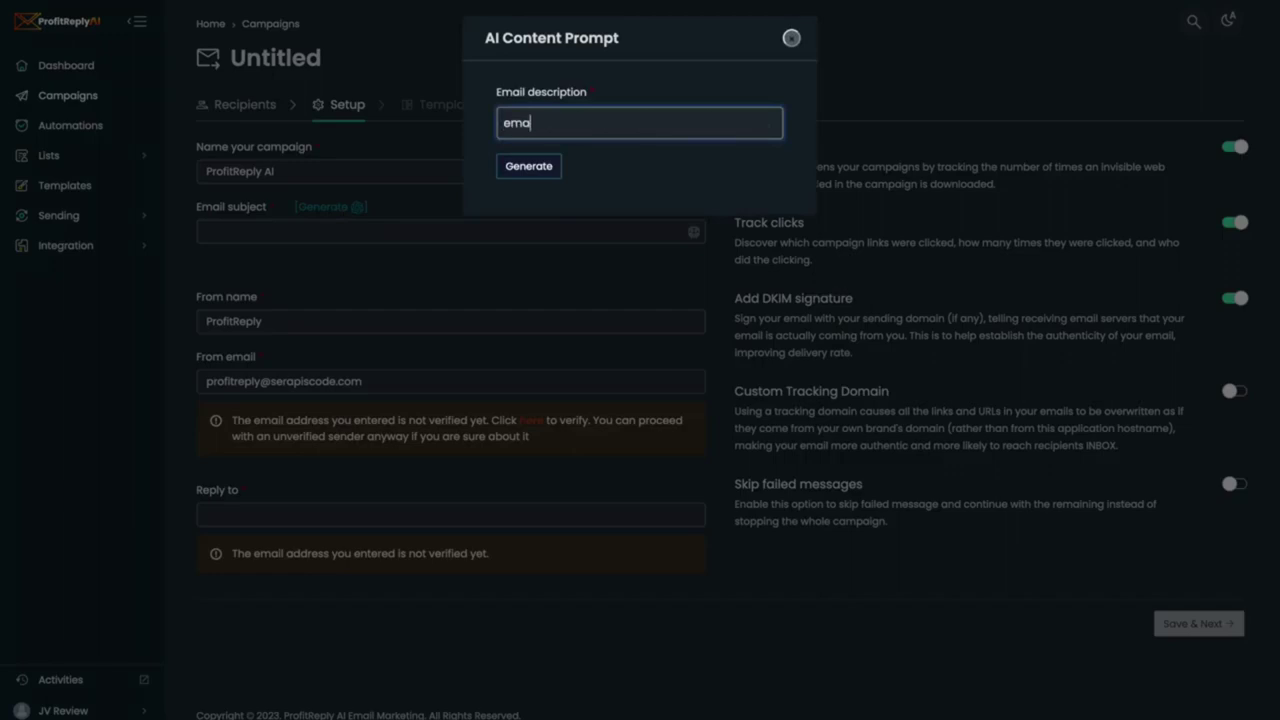
pyautogui.press('BackSpace')
pyautogui.press('BackSpace')
pyautogui.press('BackSpace')
pyautogui.press('BackSpace')
pyautogui.press('BackSpace')
pyautogui.press('BackSpace')
pyautogui.press('BackSpace')
pyautogui.write('keting autoresponder')
pyautogui.click(547, 171)
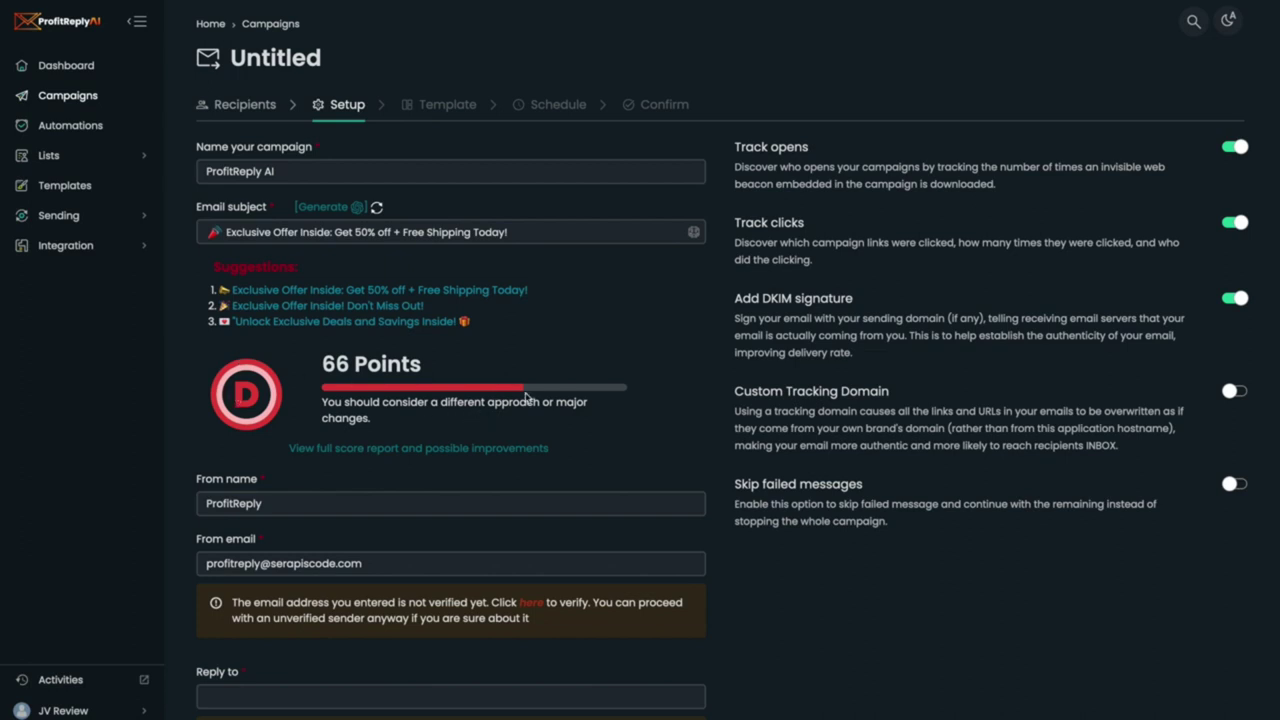
# Step: Read through the subject line's full score report, then close it
pyautogui.click(432, 448)
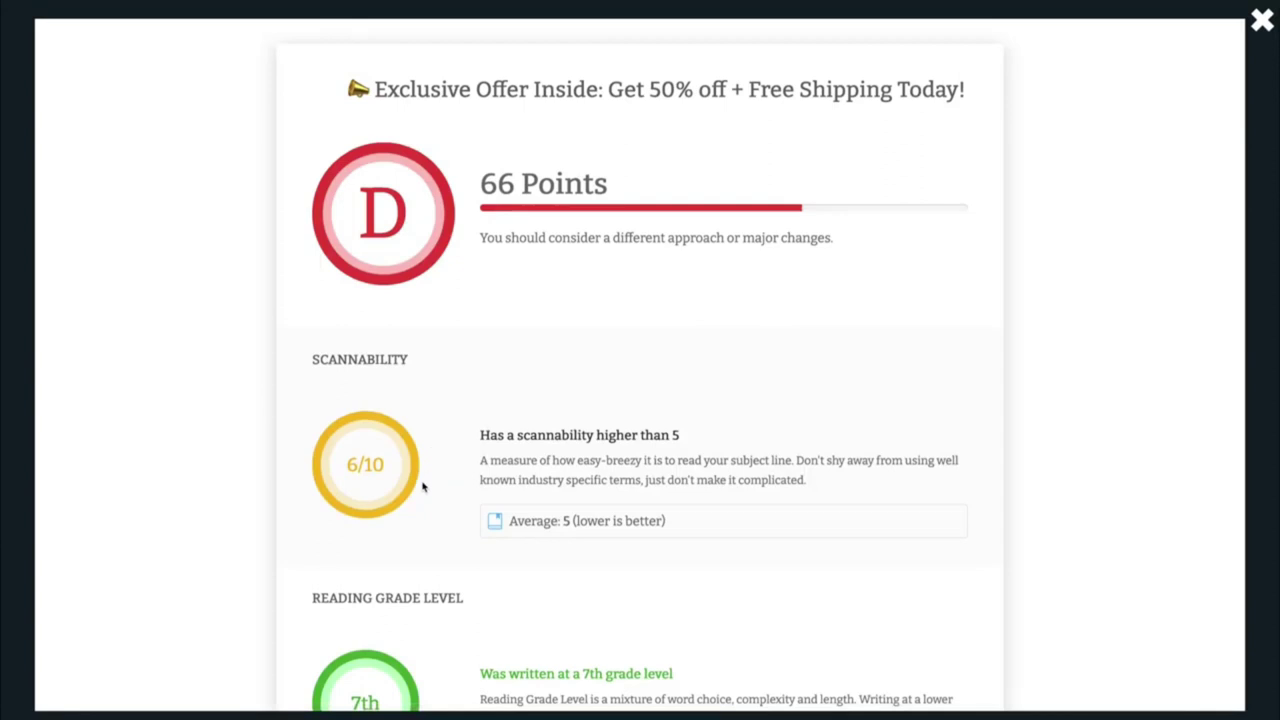
pyautogui.scroll(-4, 423, 485)
pyautogui.scroll(-3, 423, 486)
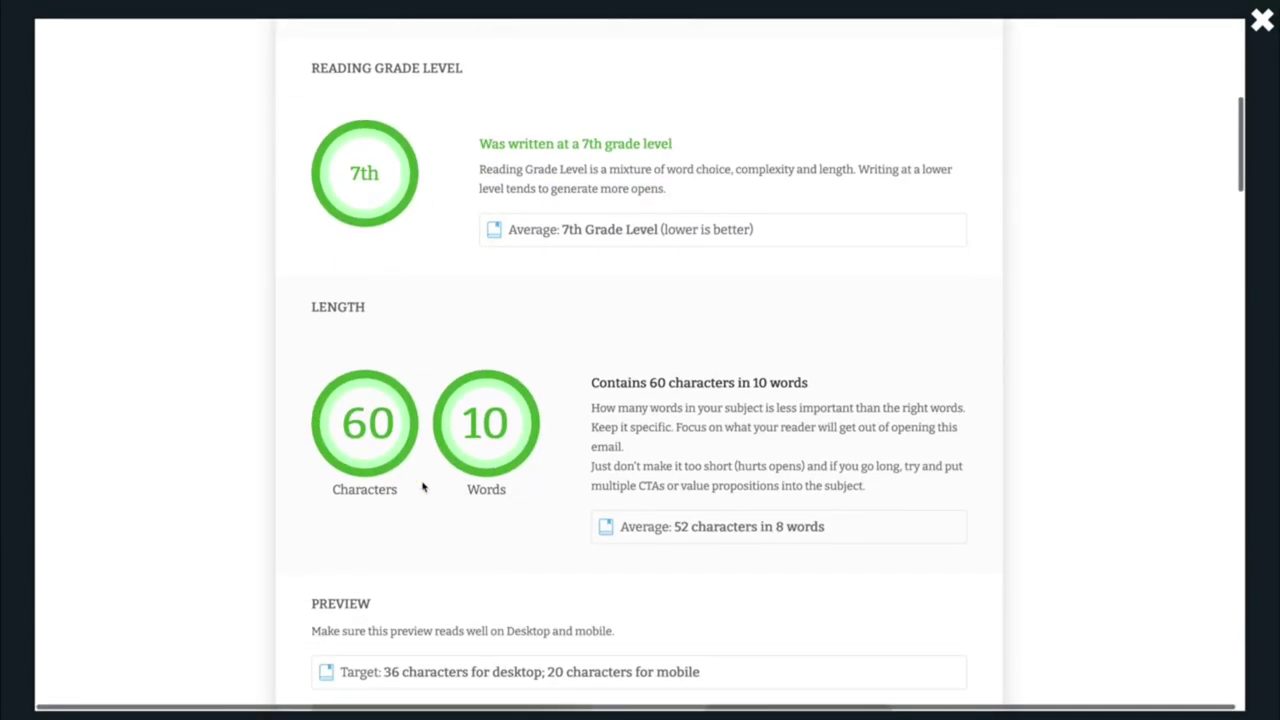
pyautogui.scroll(-2, 423, 484)
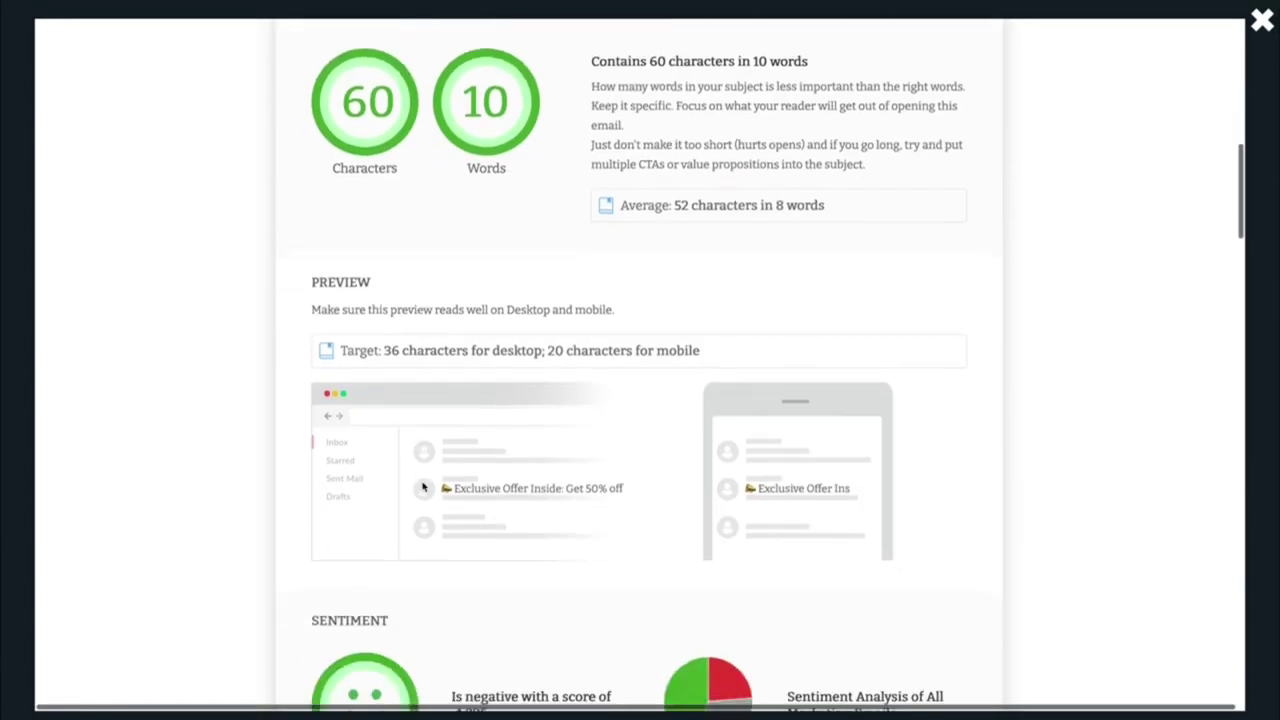
pyautogui.scroll(-1, 423, 486)
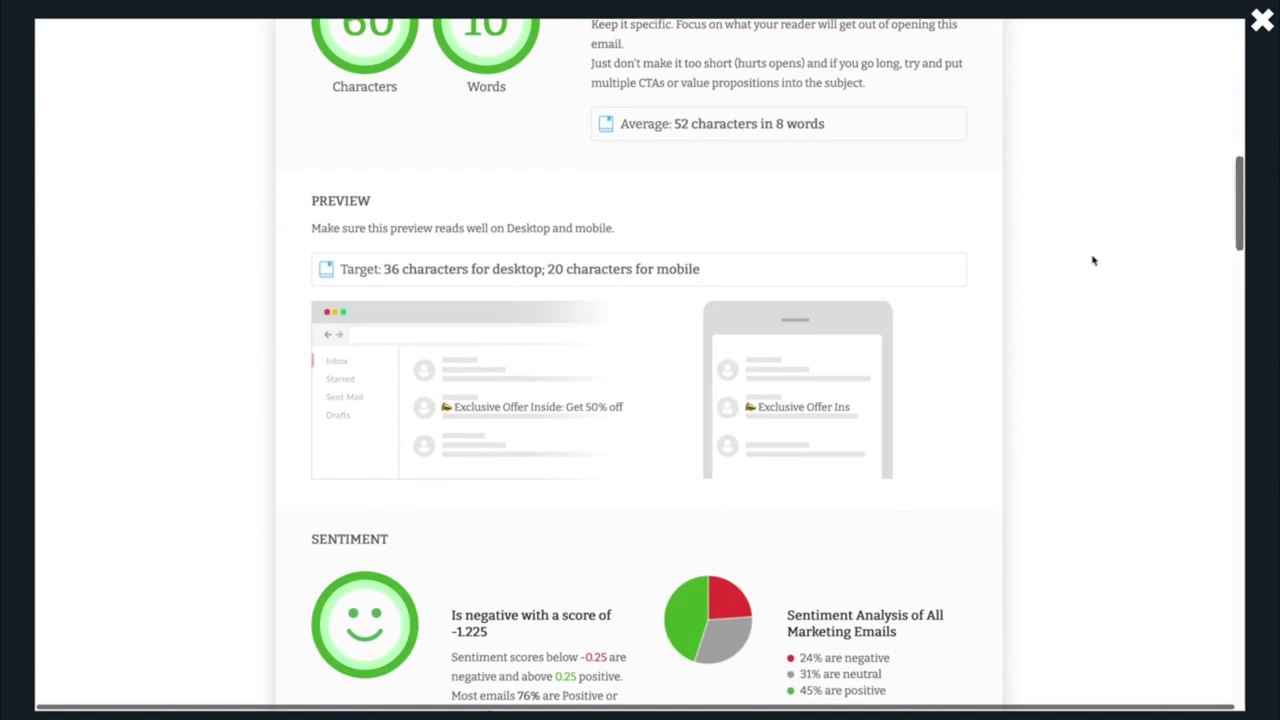
pyautogui.scroll(-1, 1092, 258)
pyautogui.scroll(-1, 1092, 258)
pyautogui.scroll(-1, 1092, 258)
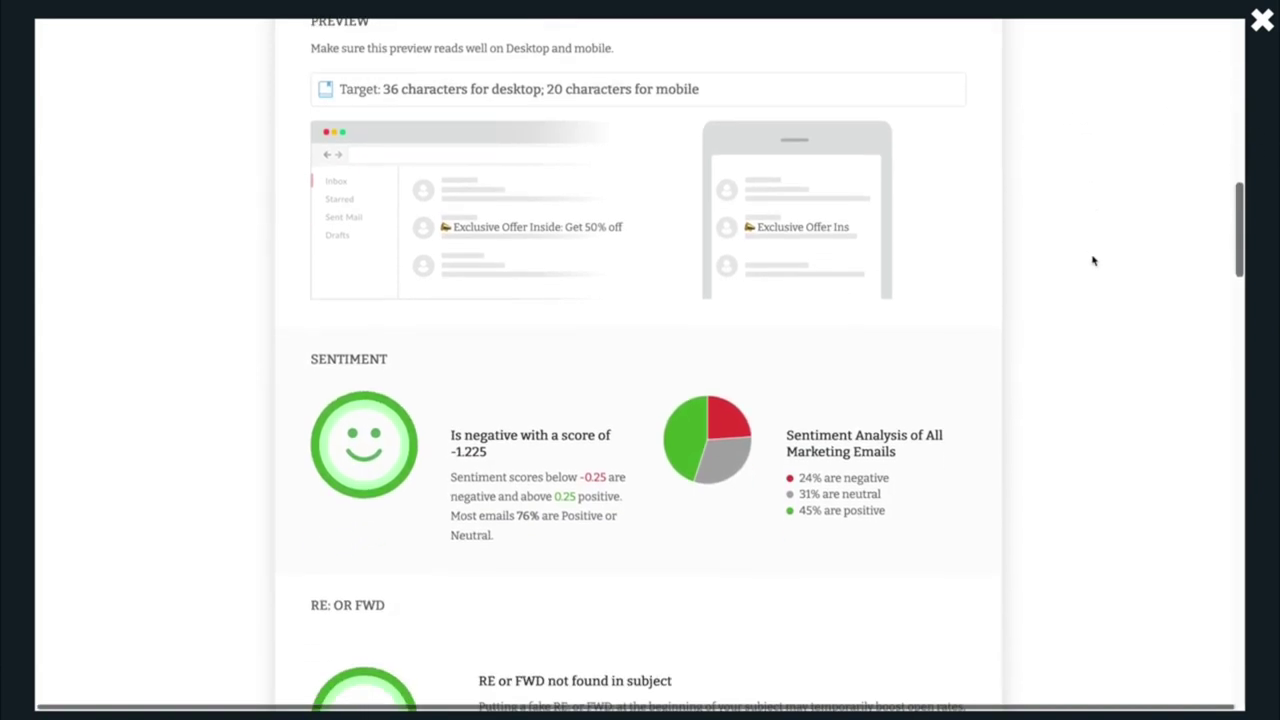
pyautogui.click(1263, 24)
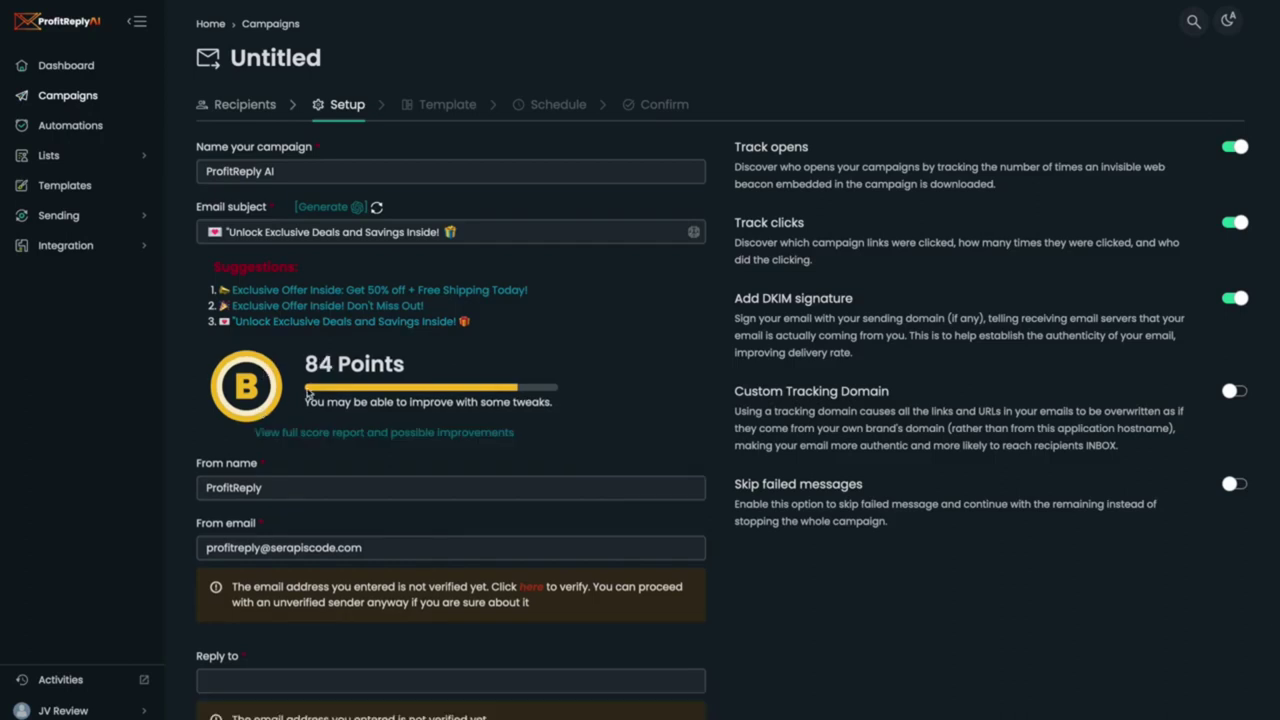
# Step: Apply the Blank template and edit its empty body in the Classic email builder
pyautogui.scroll(-1, 308, 394)
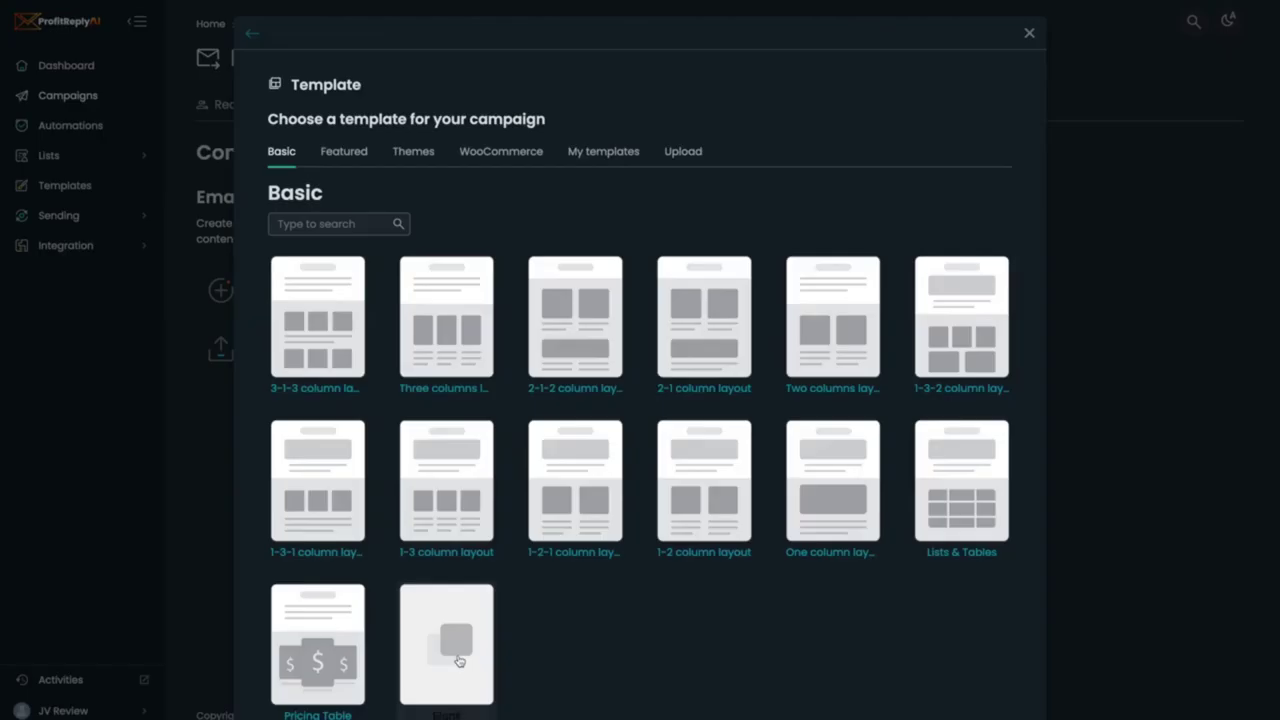
pyautogui.click(459, 661)
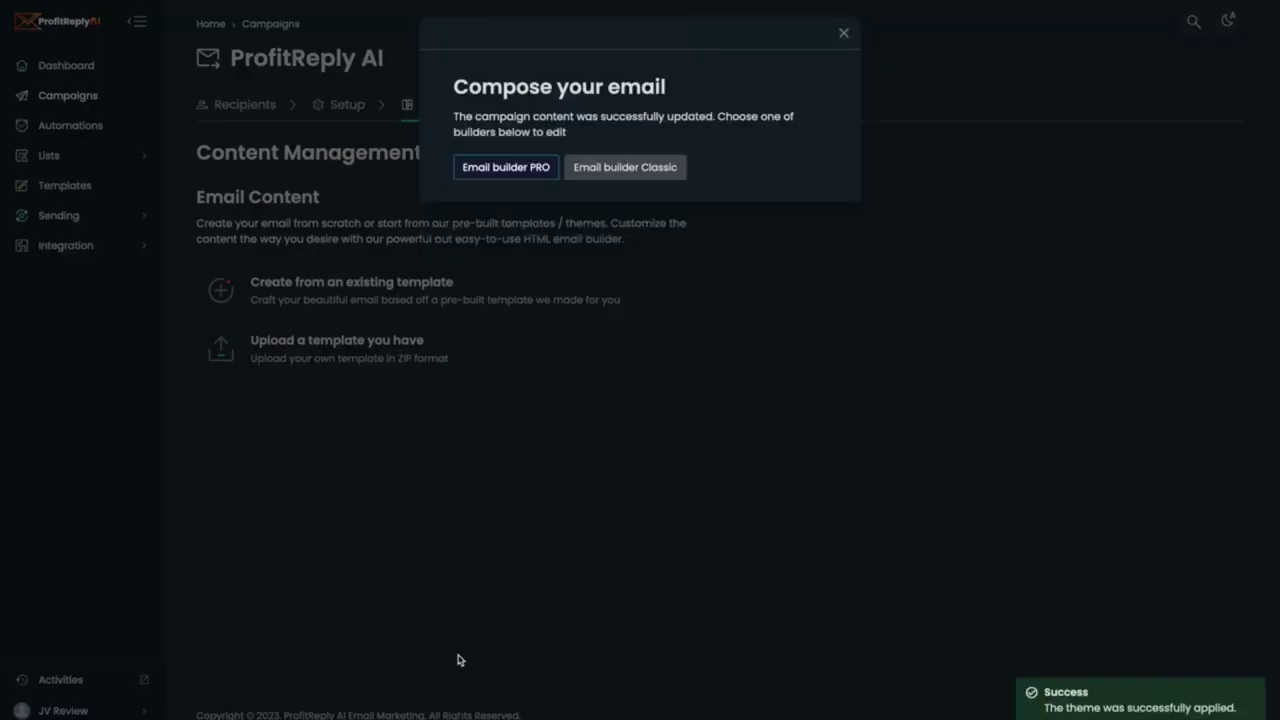
pyautogui.click(623, 166)
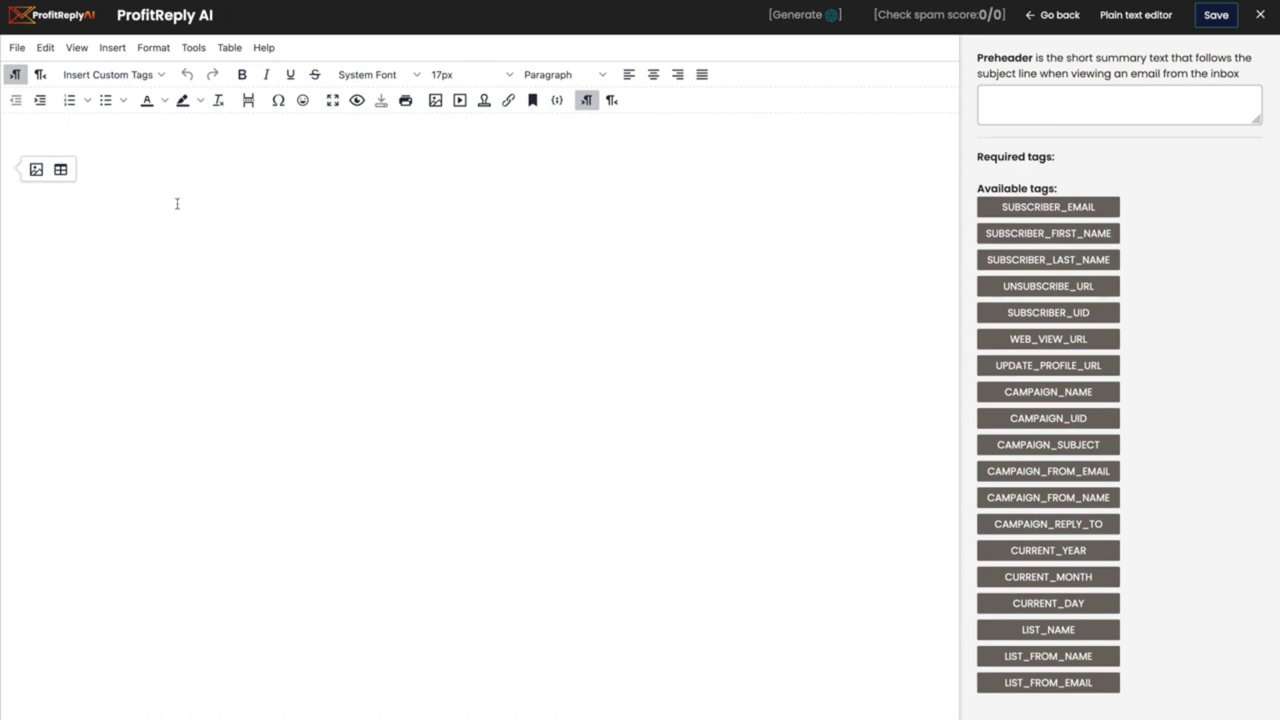
# Step: Generate the email body with AI from the prompt "Email about an email marketing software called 'ProfitReply AI'"
pyautogui.click(799, 16)
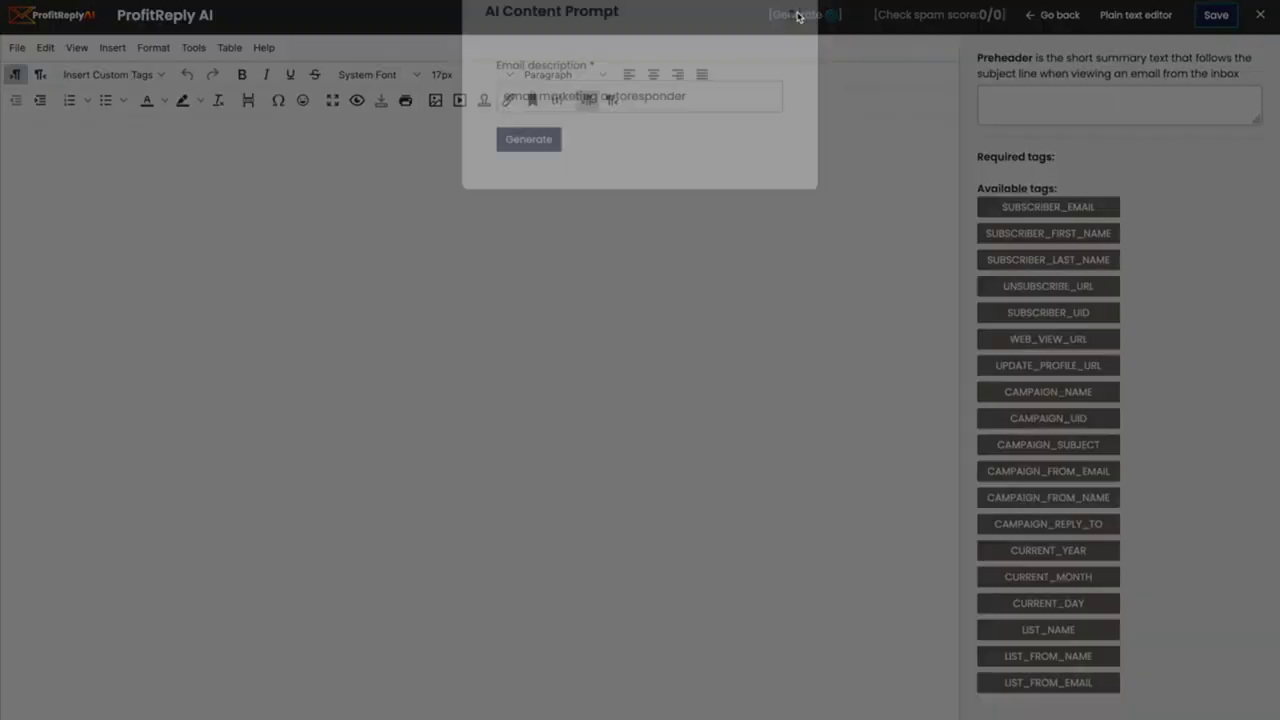
pyautogui.click(659, 122)
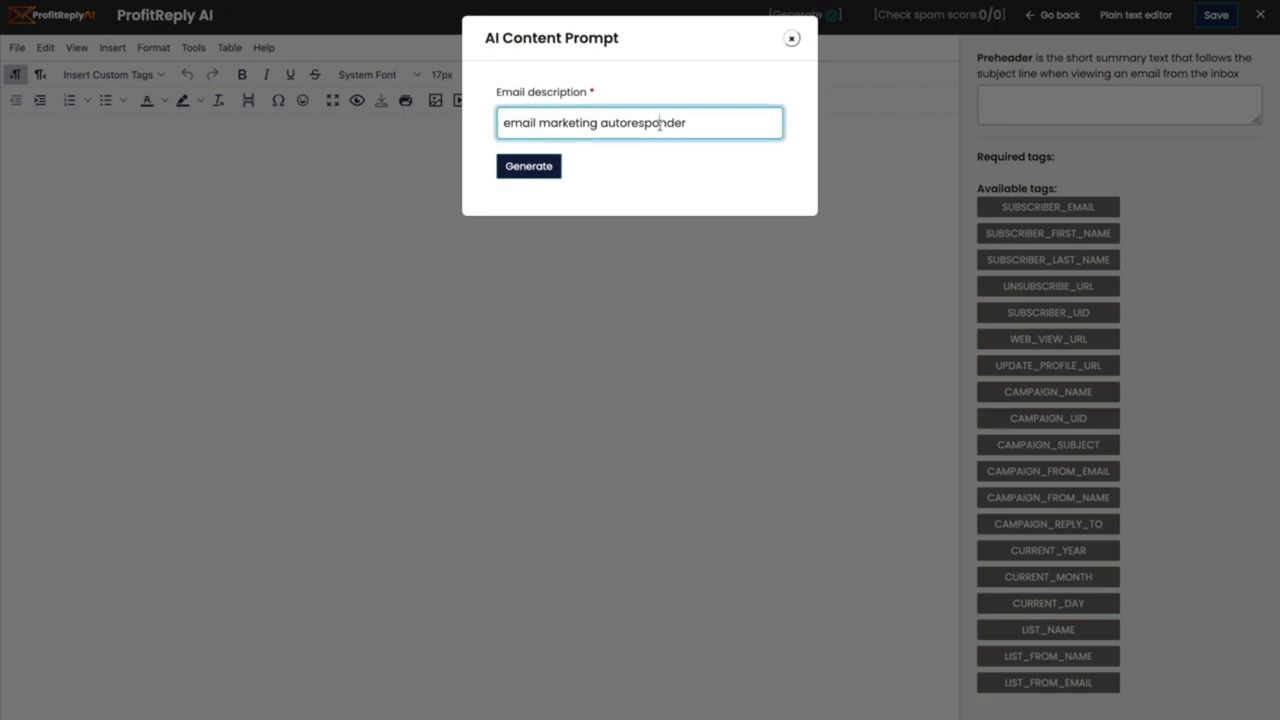
pyautogui.hotkey('ctrl', 'a')
pyautogui.press('BackSpace')
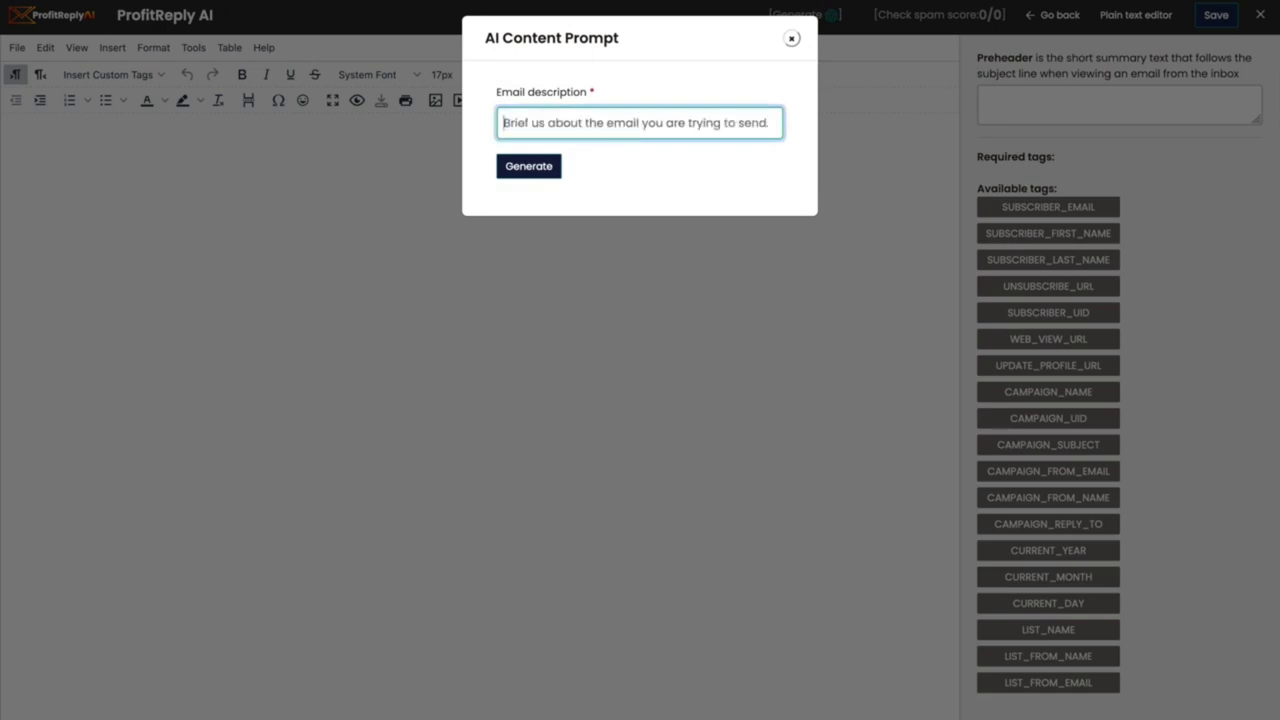
pyautogui.write('Email about')
pyautogui.write(' a')
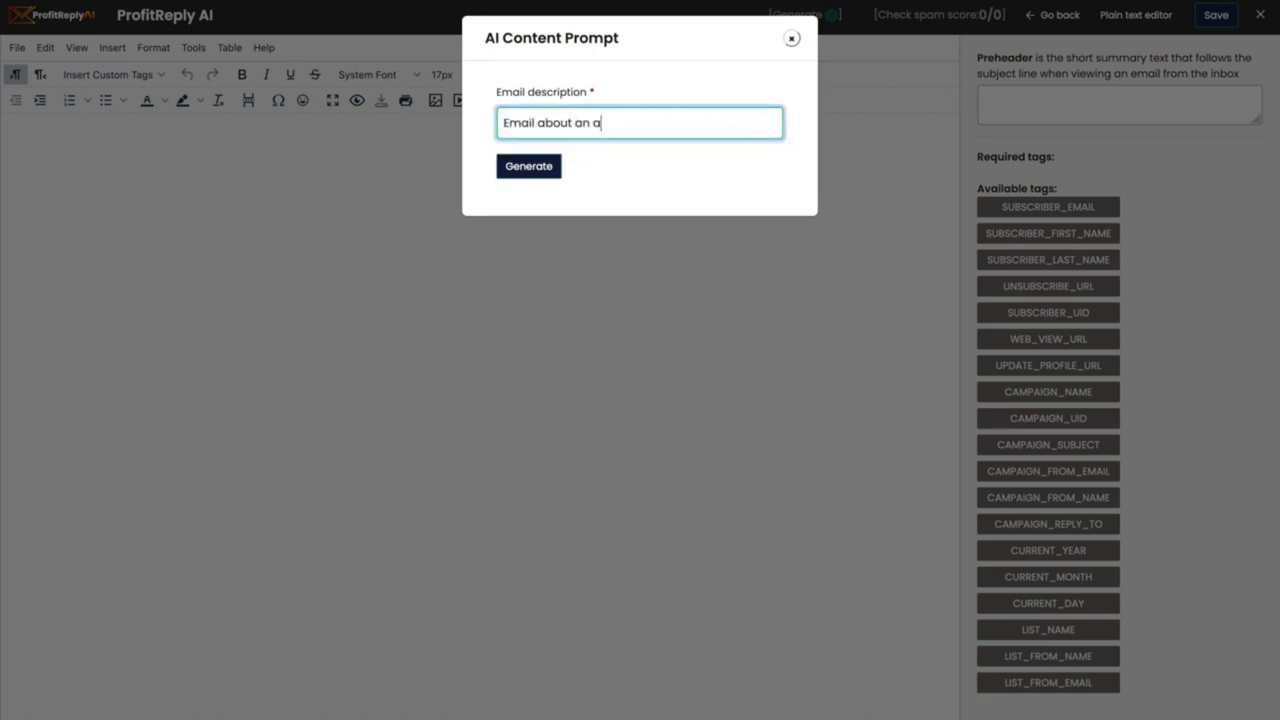
pyautogui.write('n email marketing software called ')
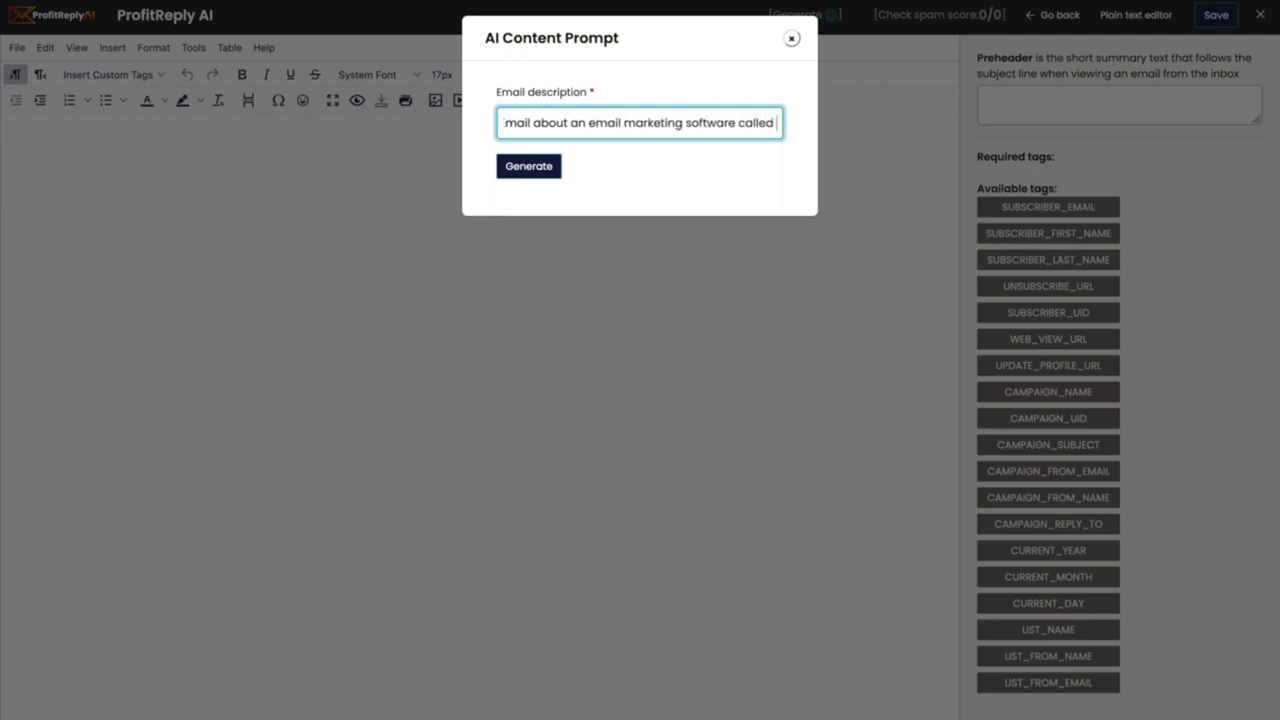
pyautogui.write("'Profit")
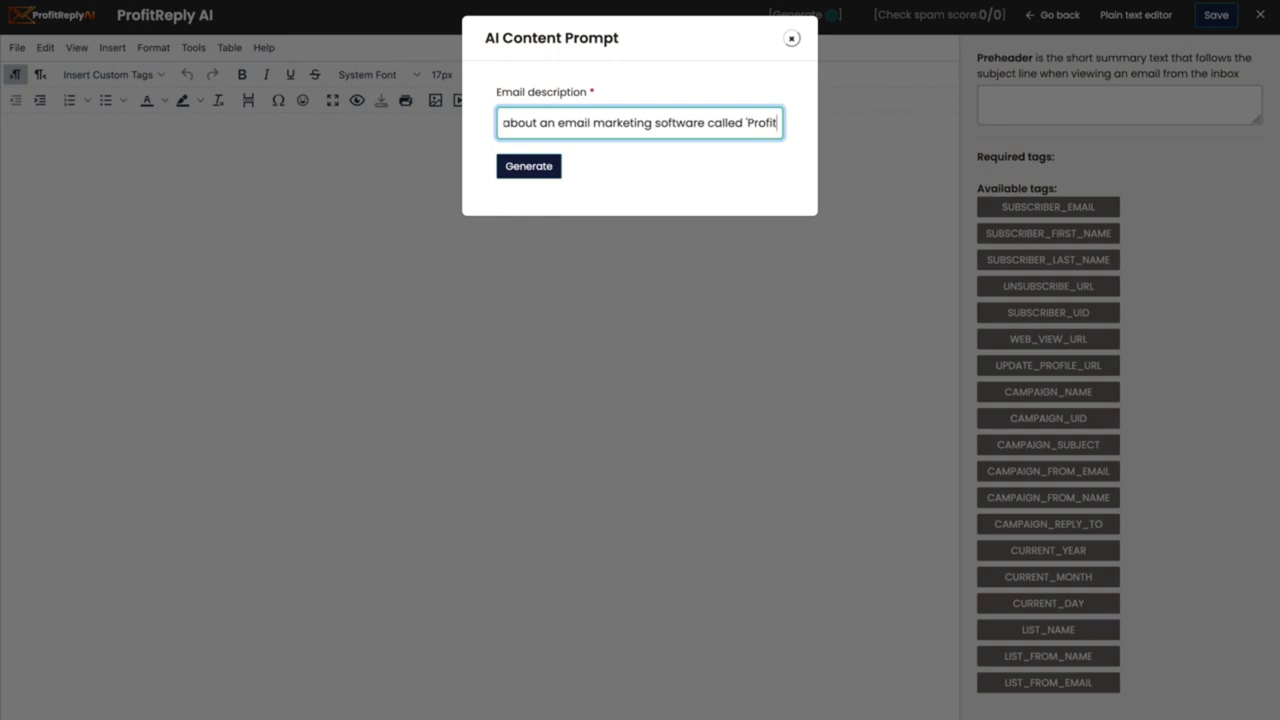
pyautogui.write("Reply AI'")
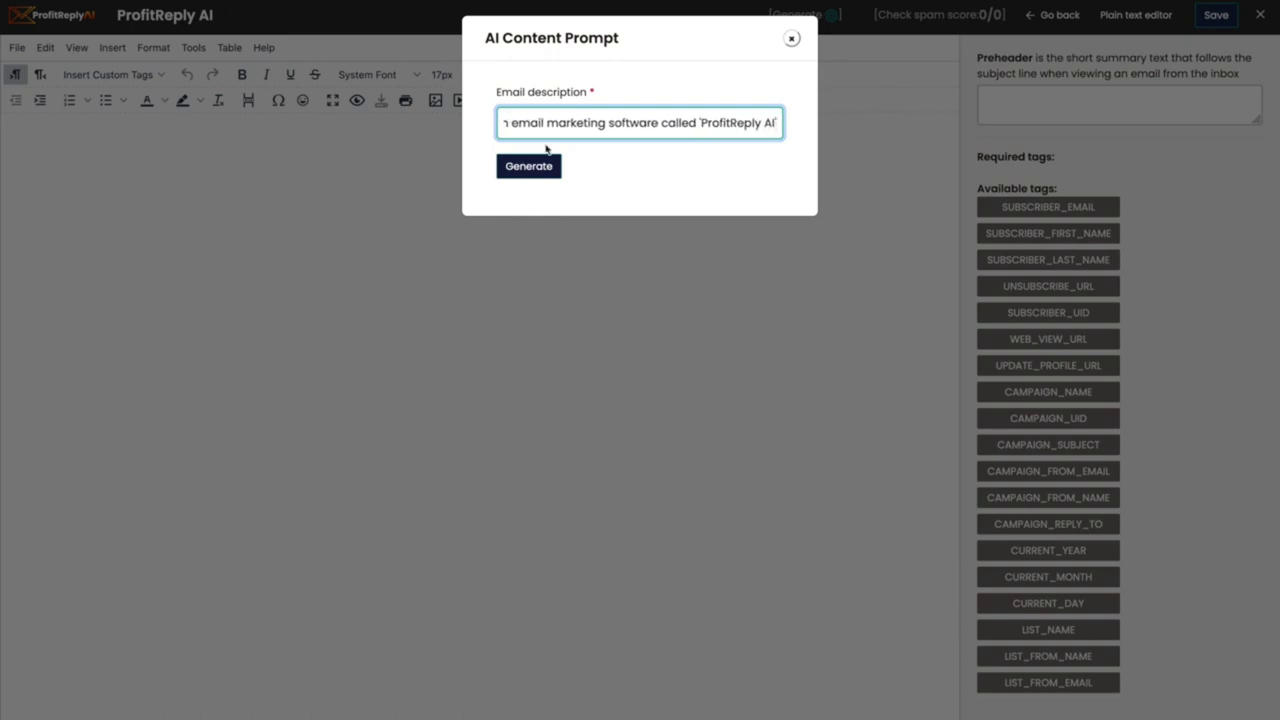
pyautogui.click(548, 167)
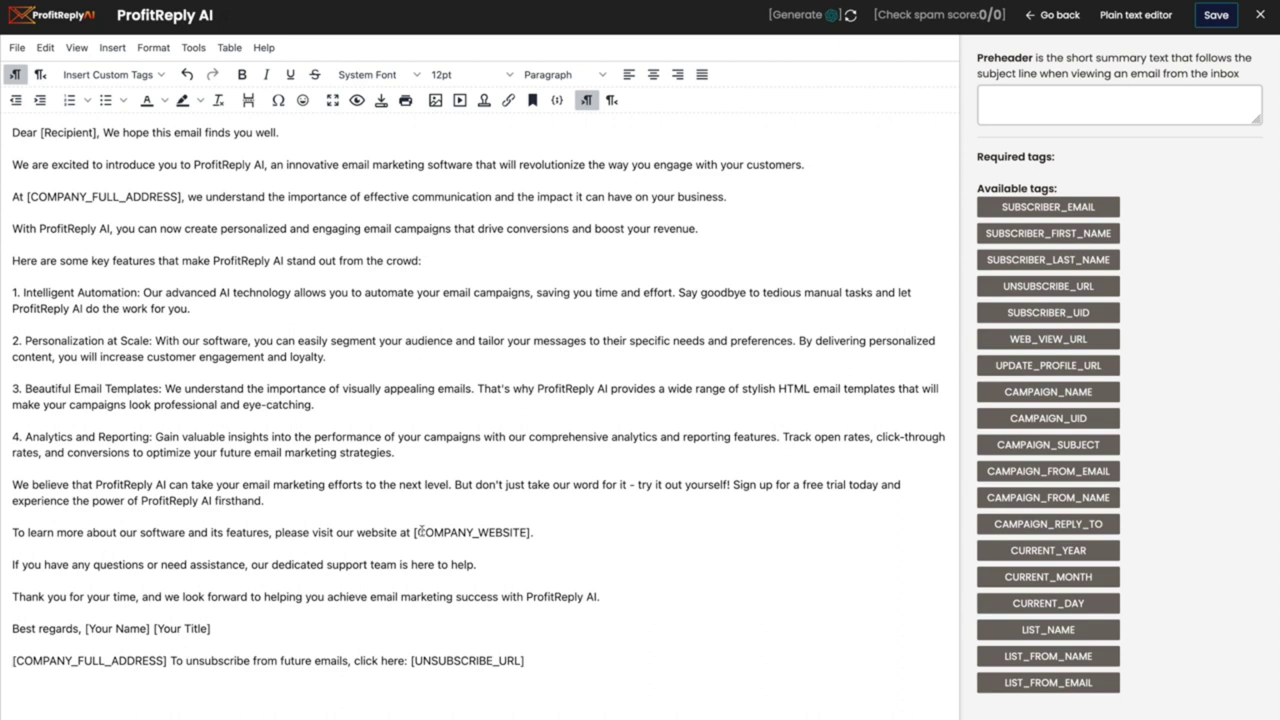
# Step: Check the email's spam score (8.5/10), save the template, and close the editor
pyautogui.click(914, 24)
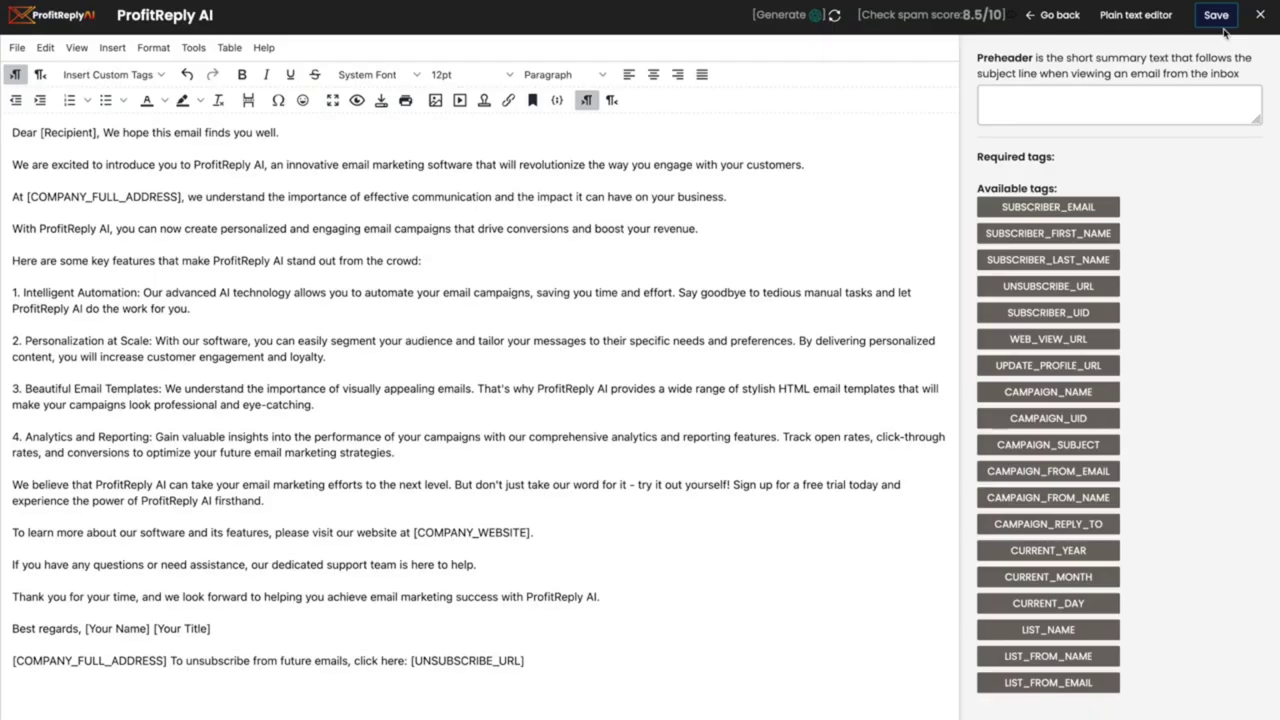
pyautogui.click(1216, 17)
pyautogui.click(1260, 15)
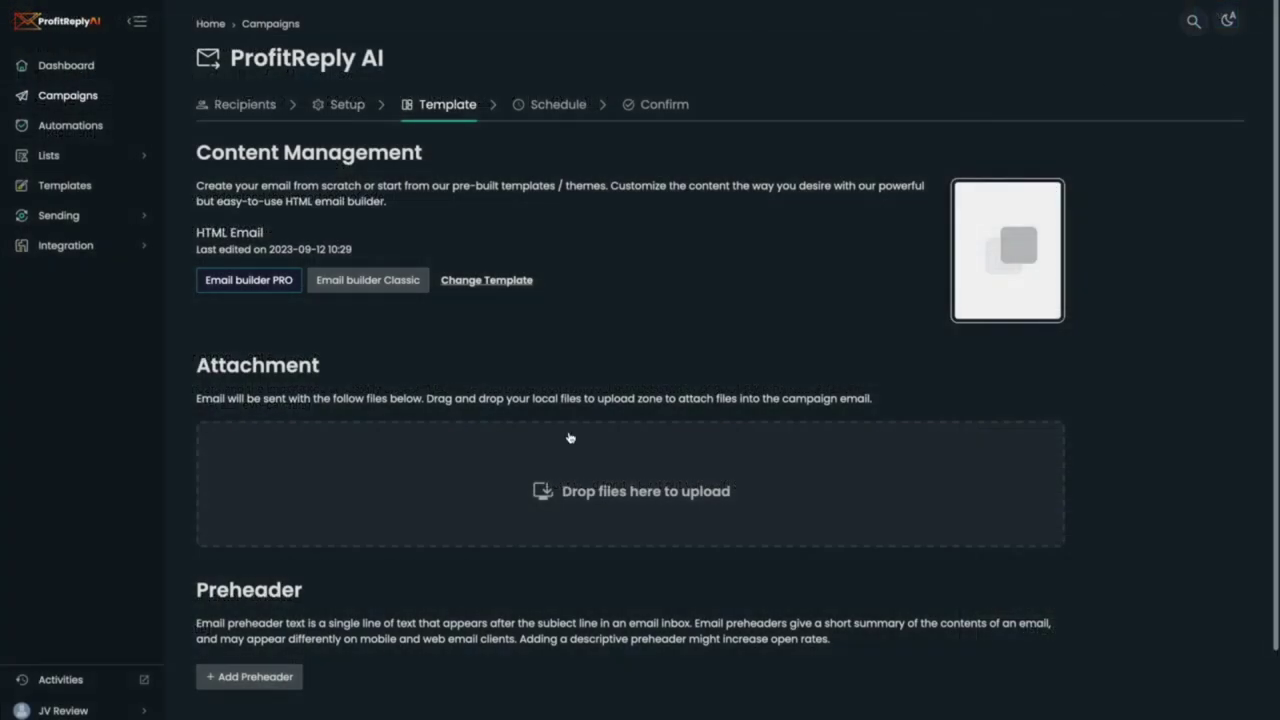
# Step: Schedule the campaign for September 13, 2023 at 17:45 and proceed to confirmation
pyautogui.click(562, 114)
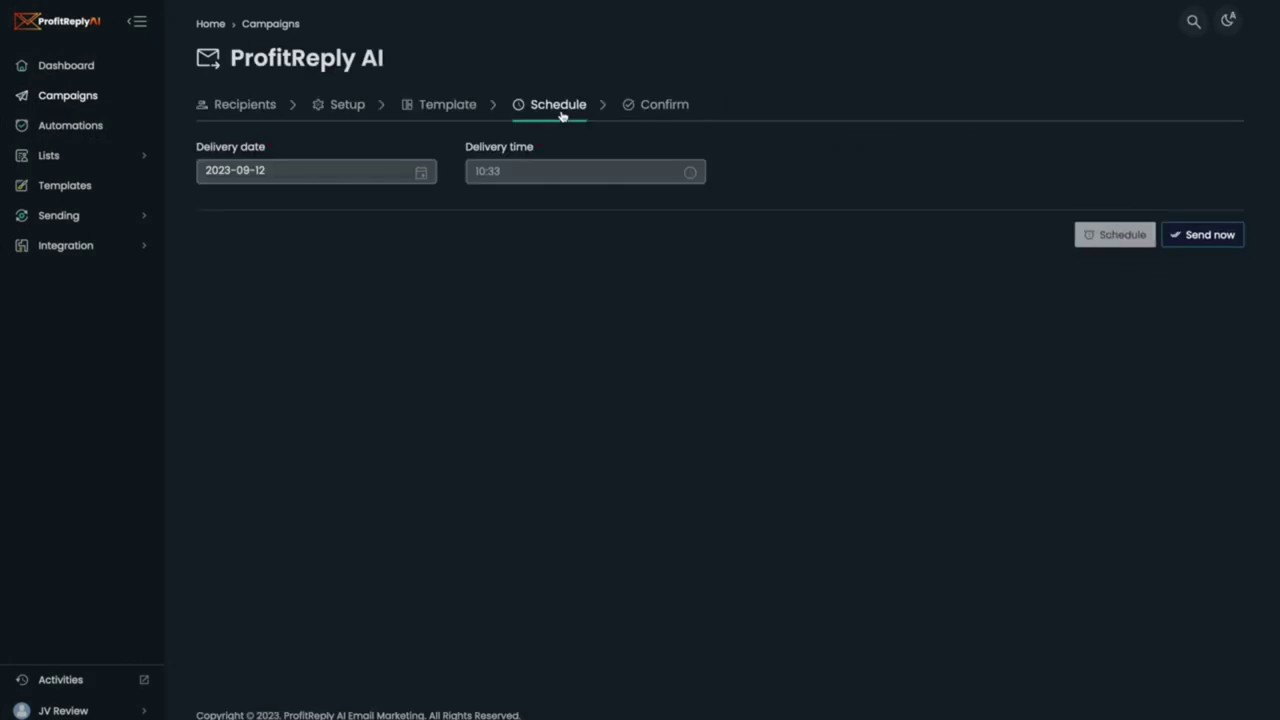
pyautogui.click(369, 171)
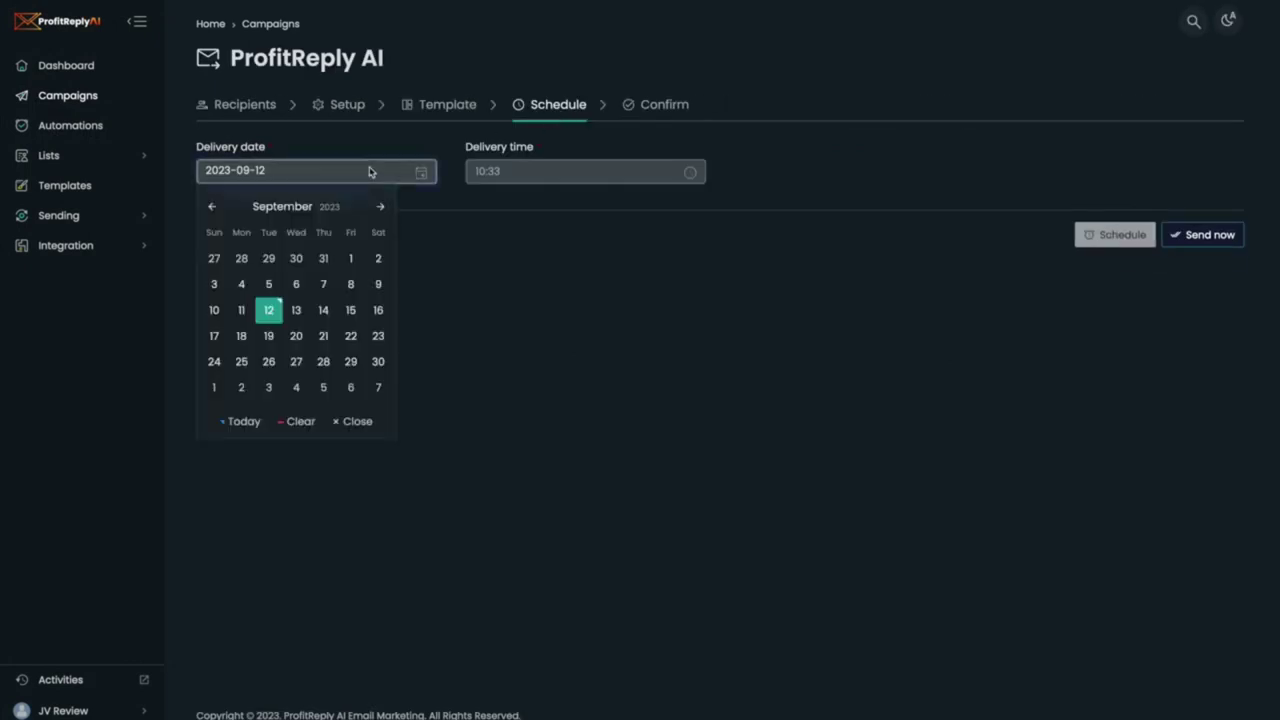
pyautogui.click(297, 311)
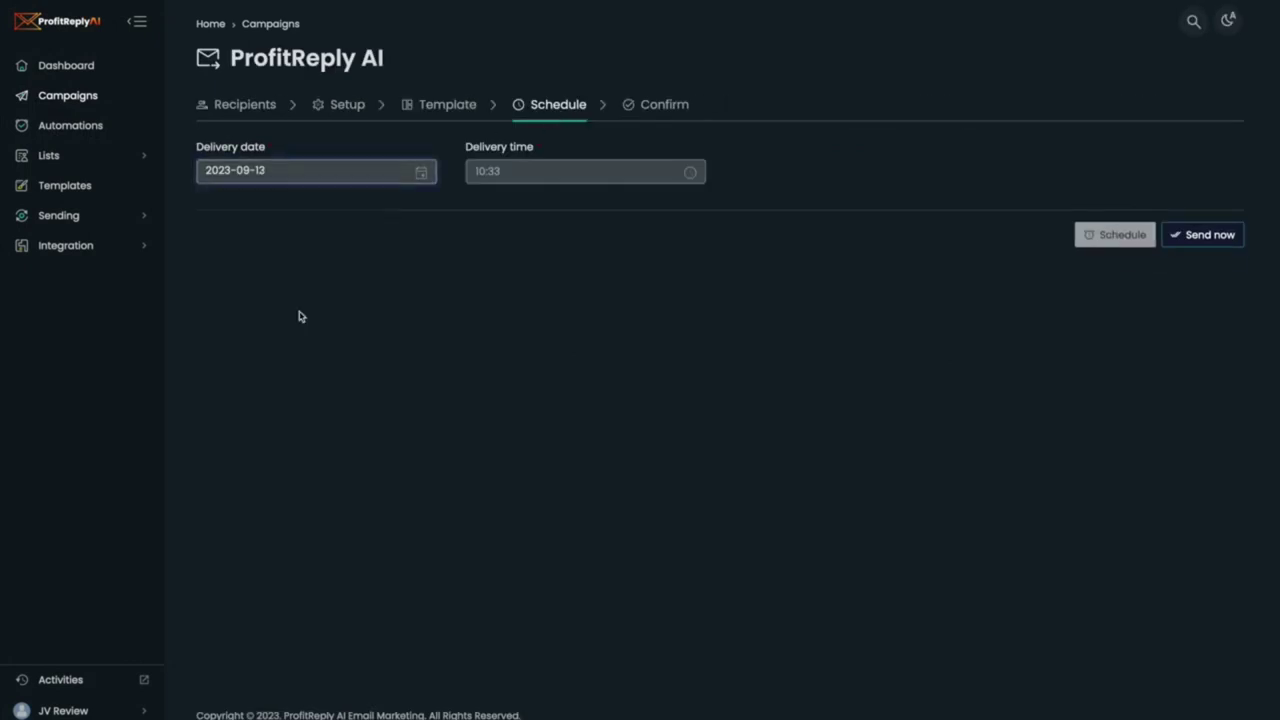
pyautogui.click(490, 178)
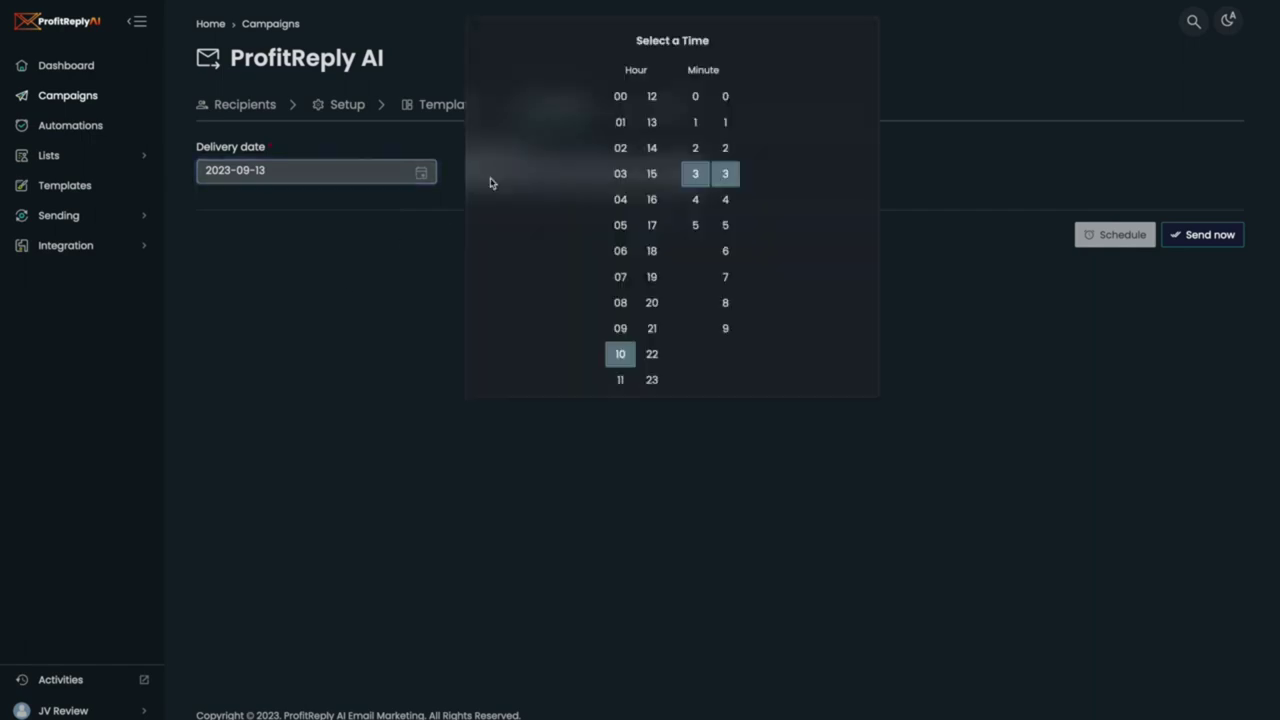
pyautogui.click(651, 225)
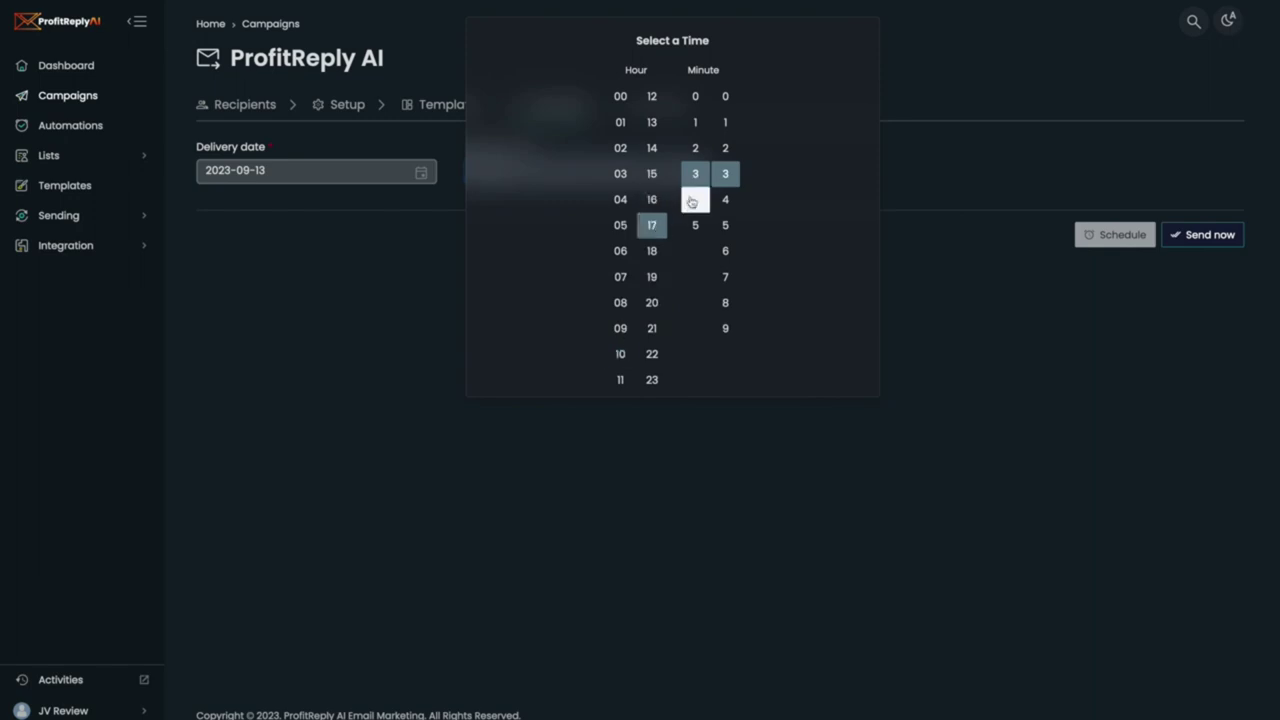
pyautogui.click(692, 202)
pyautogui.click(726, 230)
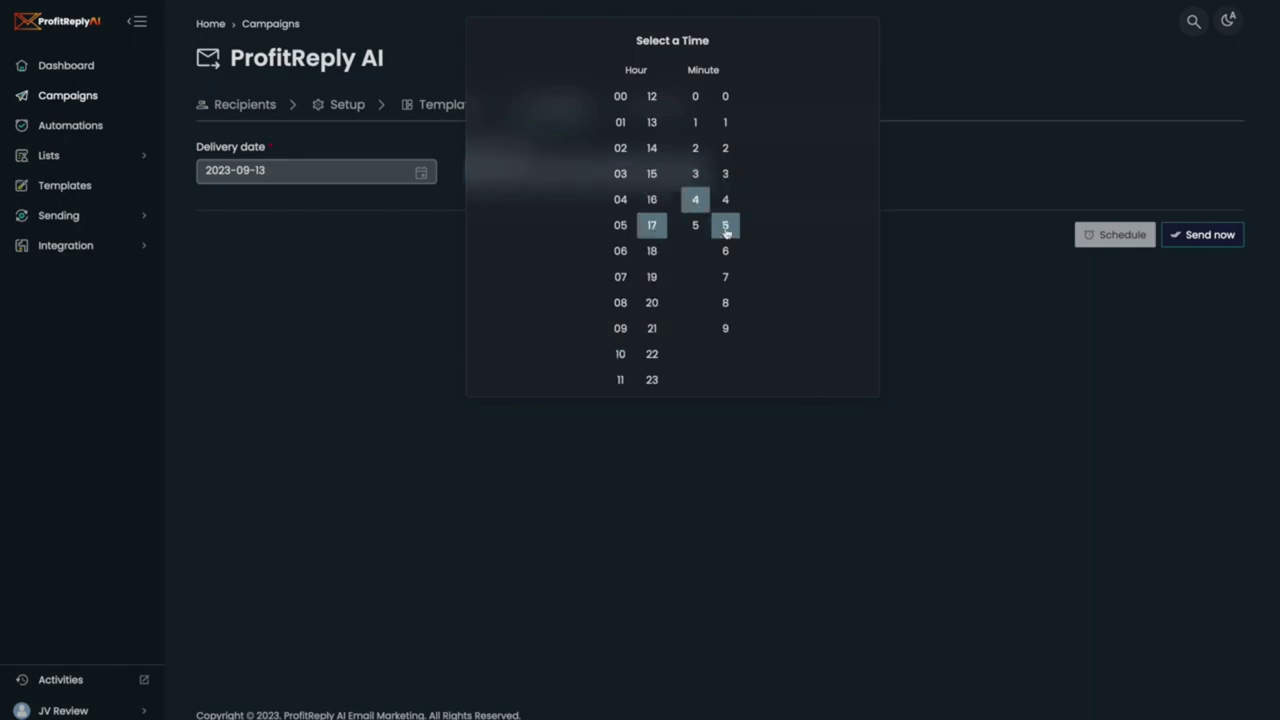
pyautogui.click(985, 272)
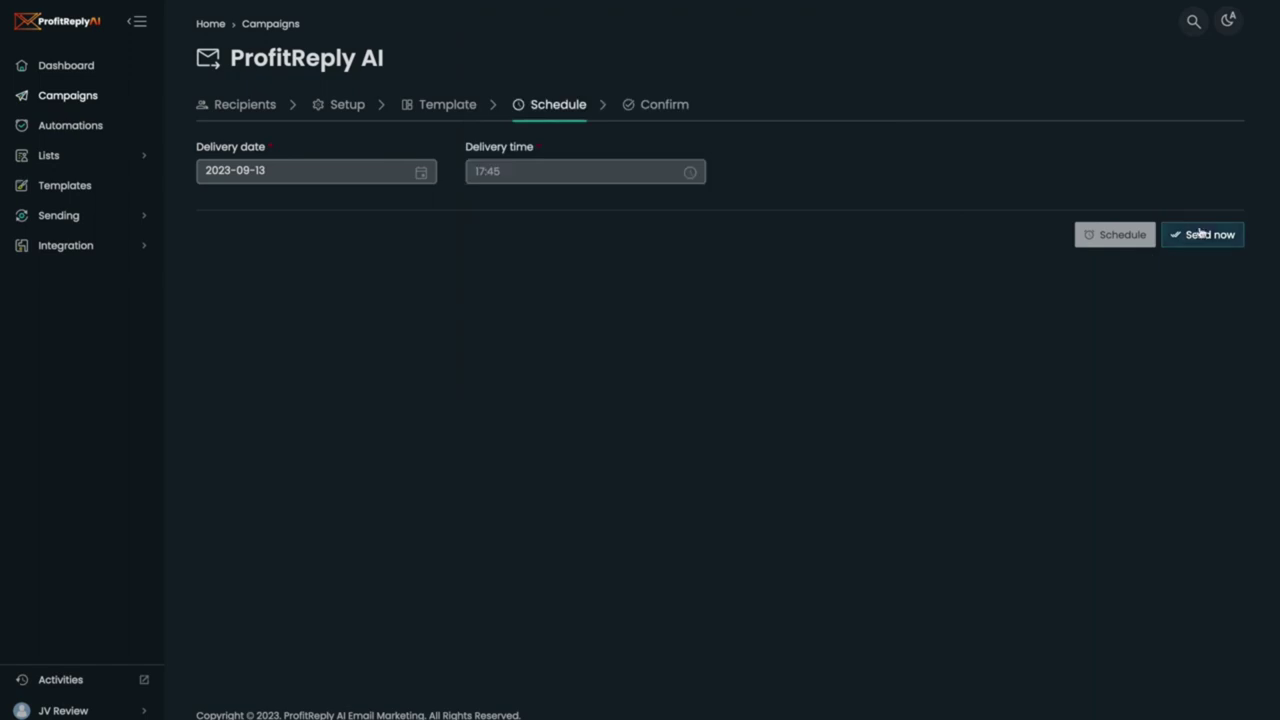
pyautogui.click(1143, 237)
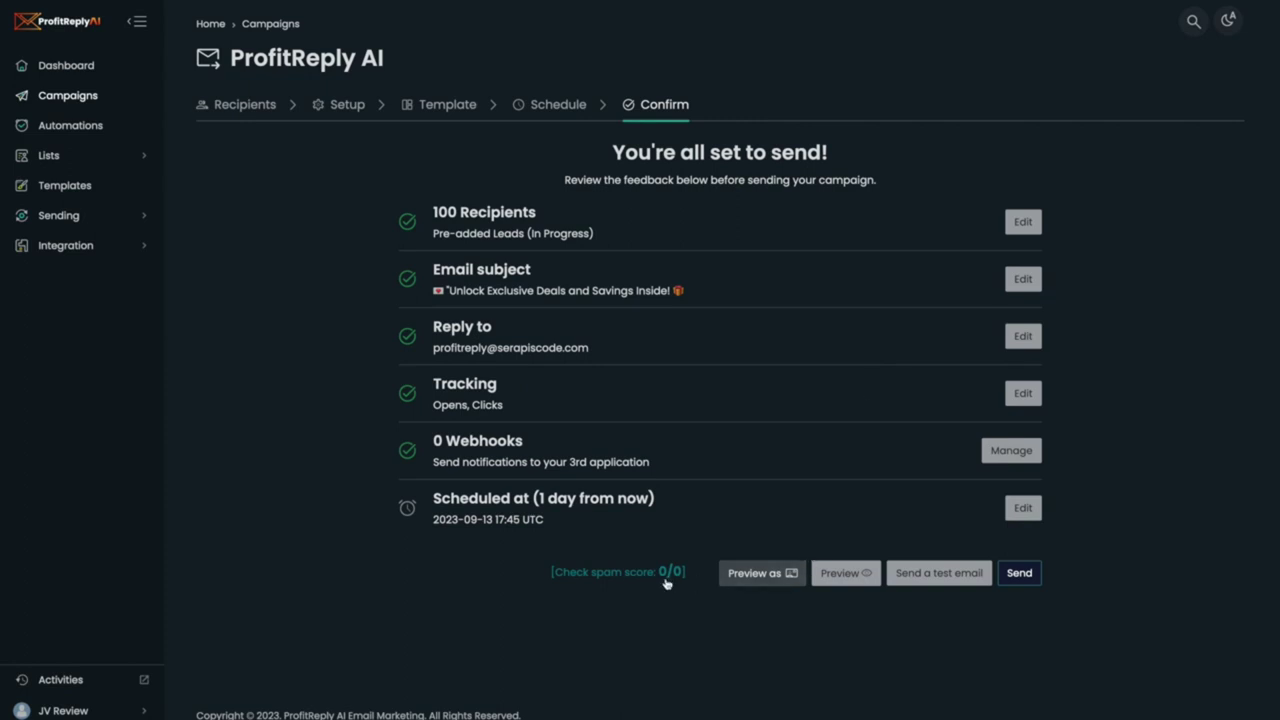
pyautogui.click(840, 573)
# Step: Send the campaign to its schedule, then start a test email addressed to the recipient's email
pyautogui.click(1021, 582)
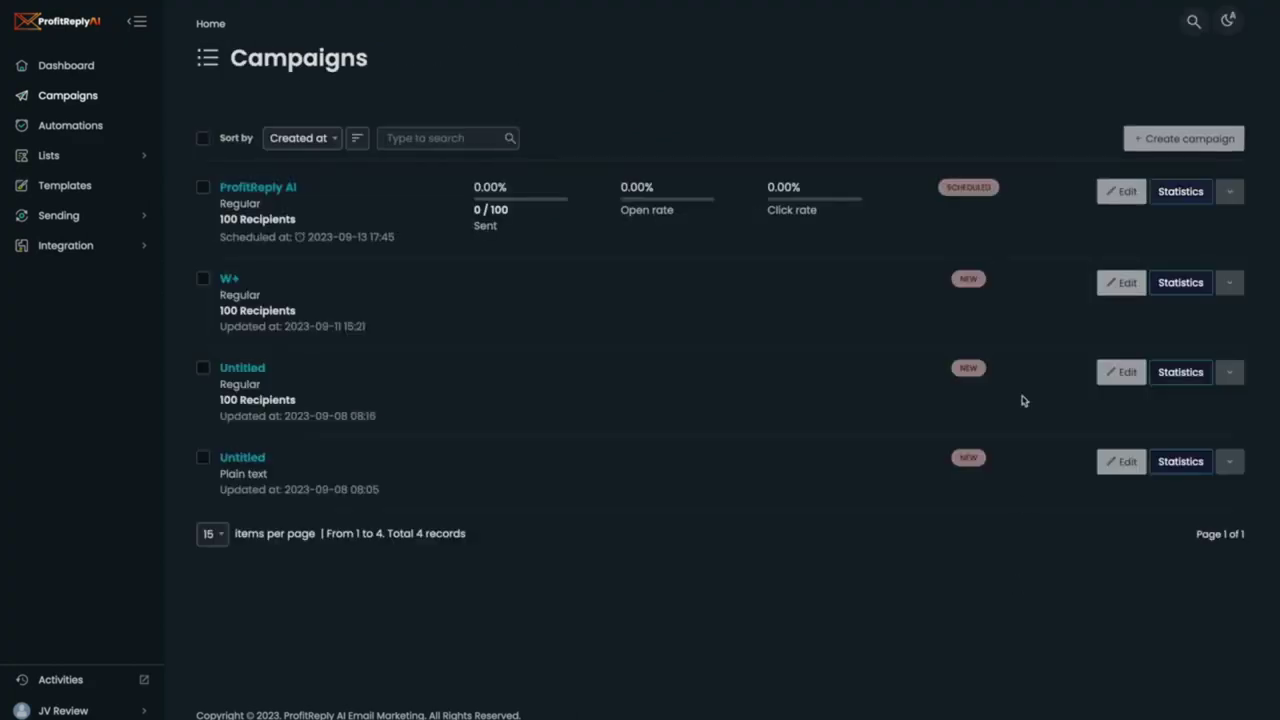
pyautogui.click(1229, 191)
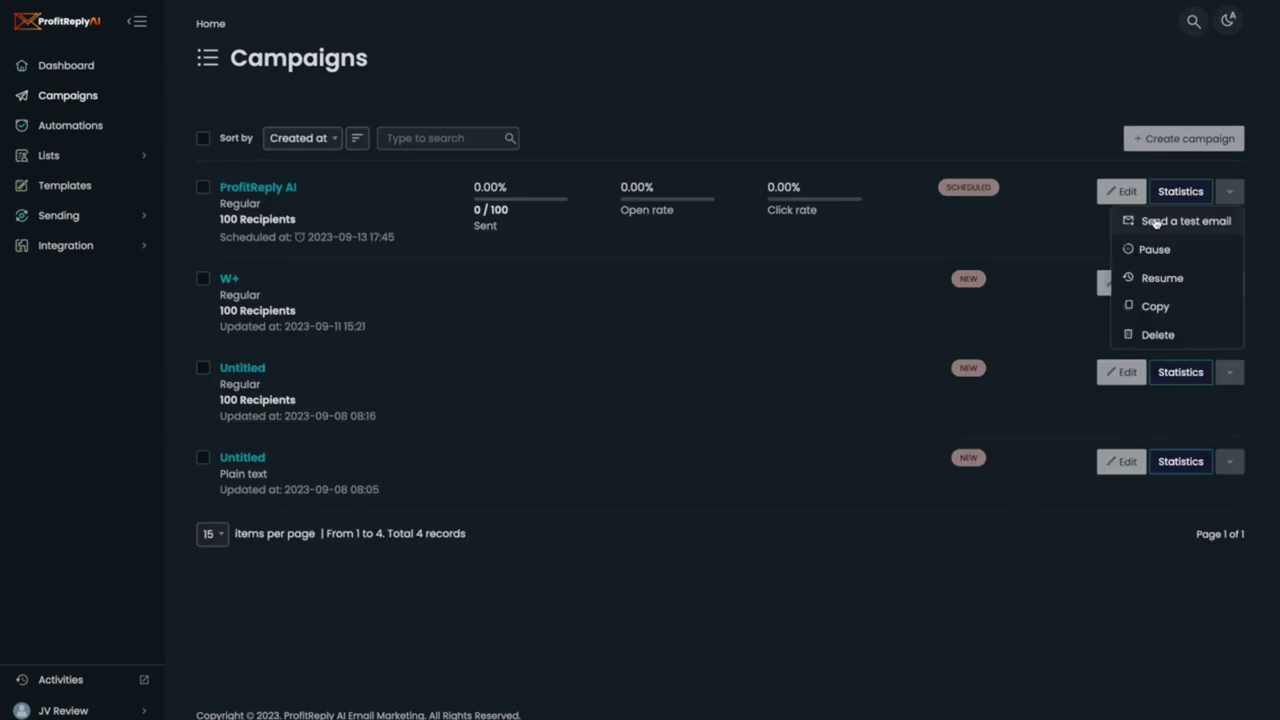
pyautogui.click(1155, 222)
pyautogui.click(514, 141)
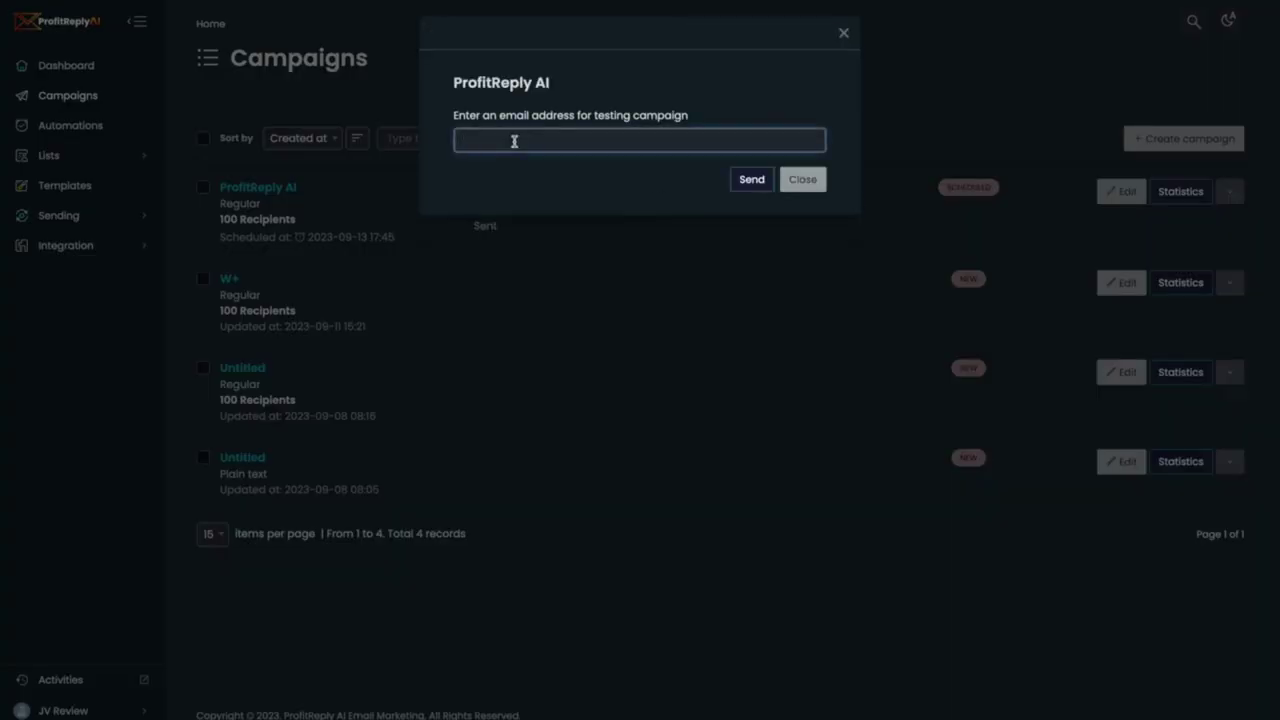
pyautogui.write('contactcalin')
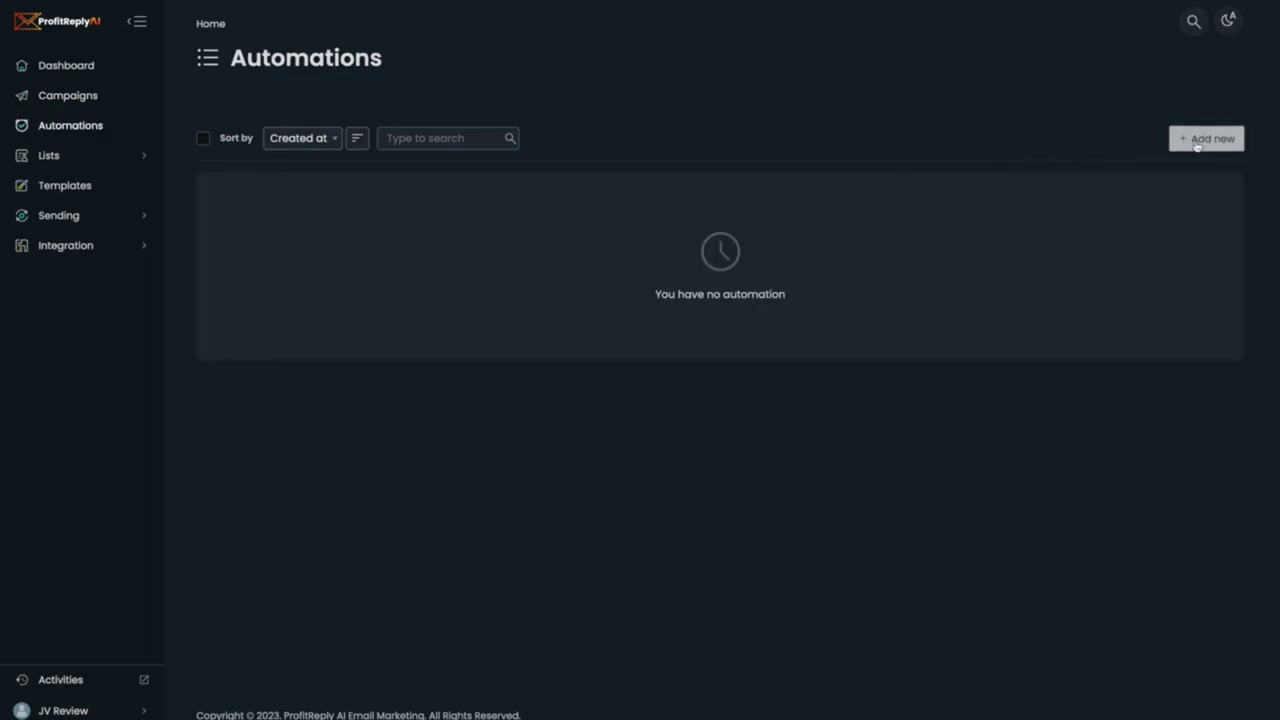
pyautogui.click(1195, 143)
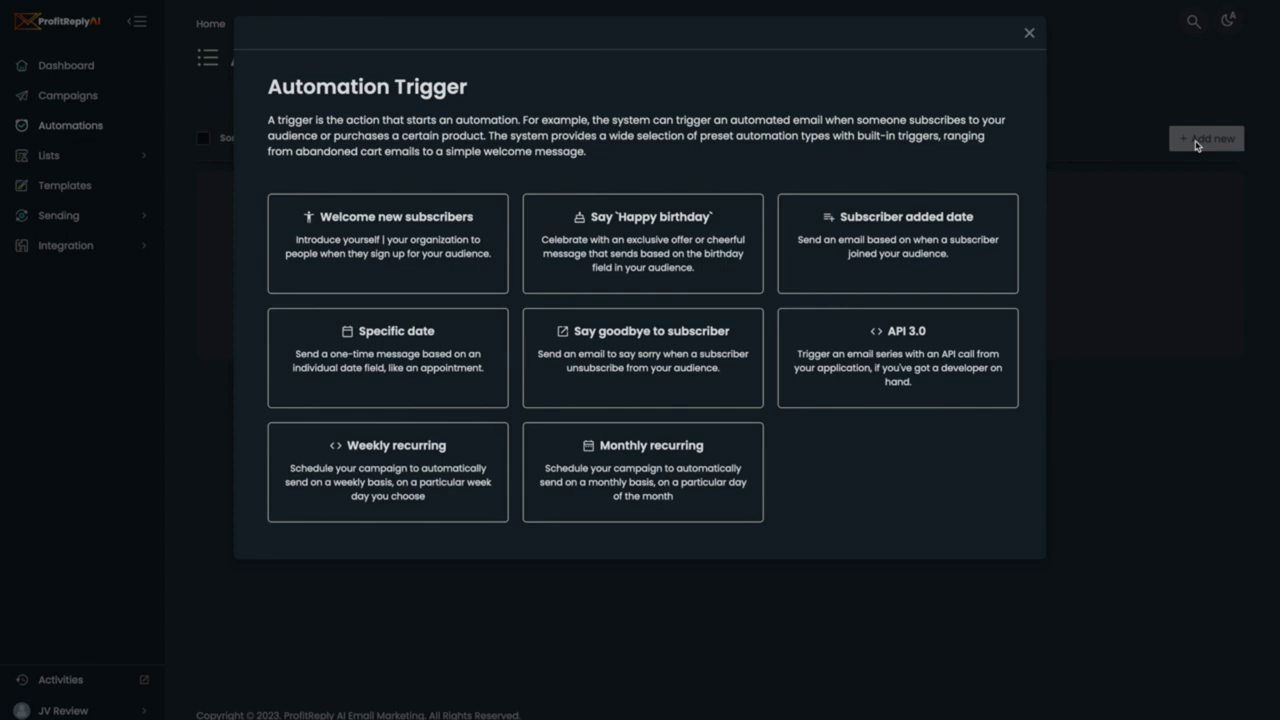
pyautogui.click(125, 164)
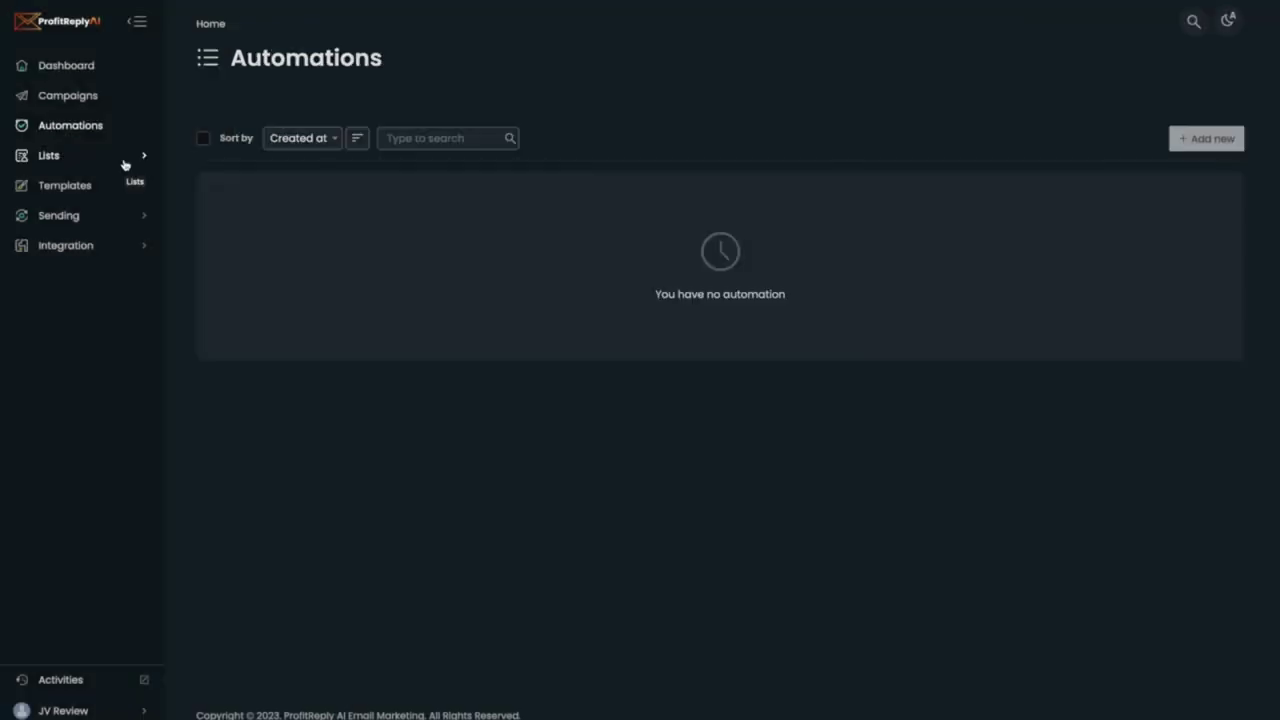